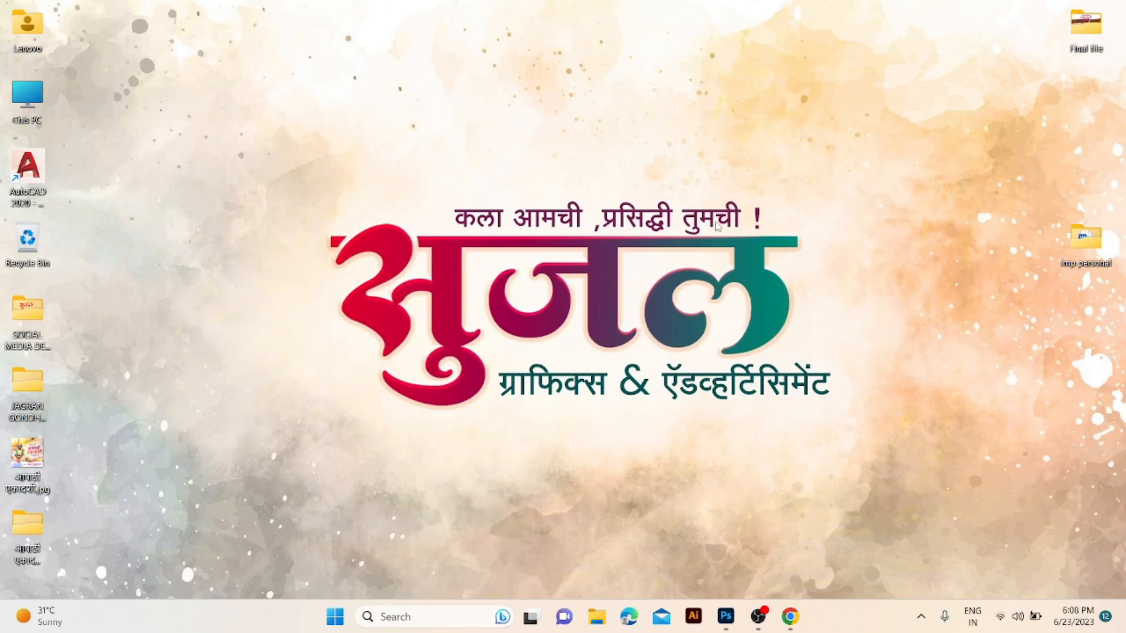
right_click(683, 126)
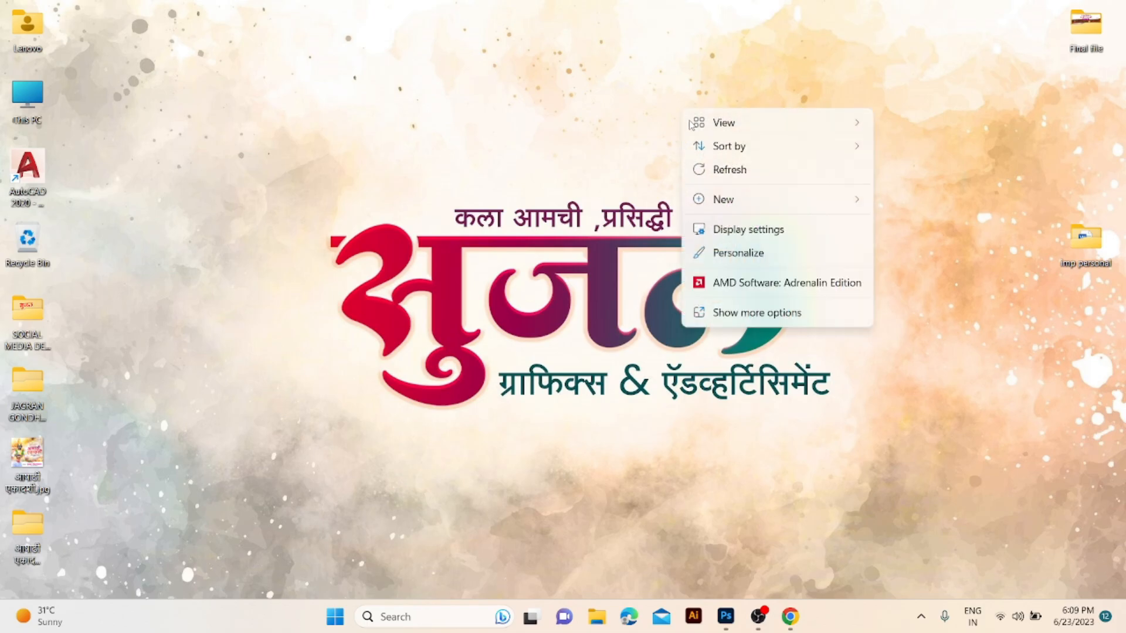
click(728, 169)
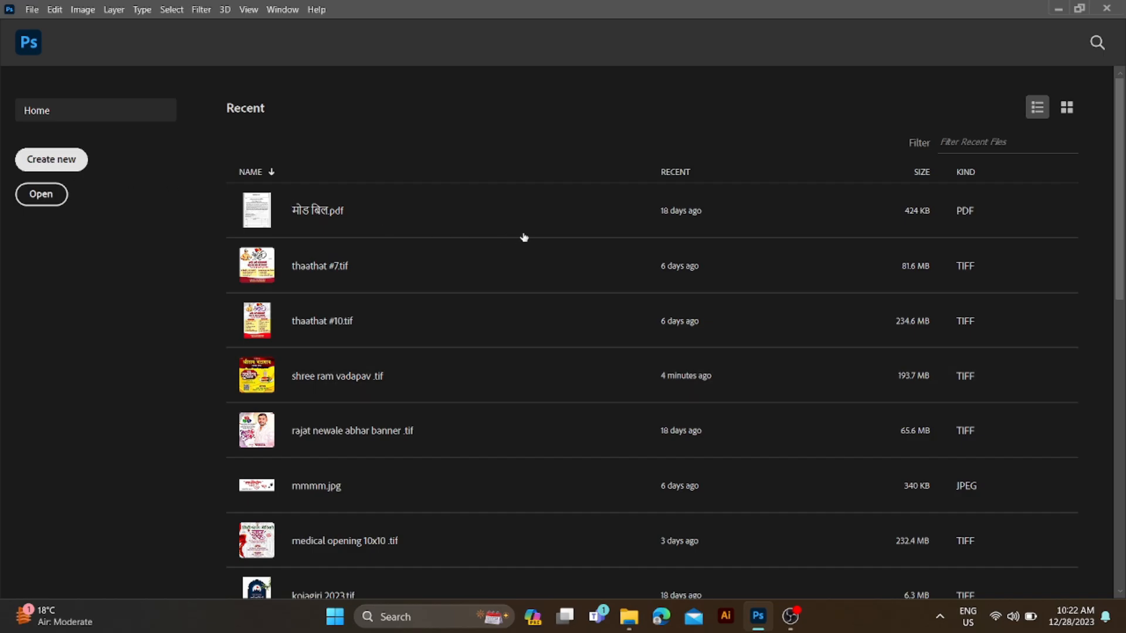
Create a new 10 x 10 inch document at 300 pixels/inch in RGB Color with a white background.
key(ctrl+n)
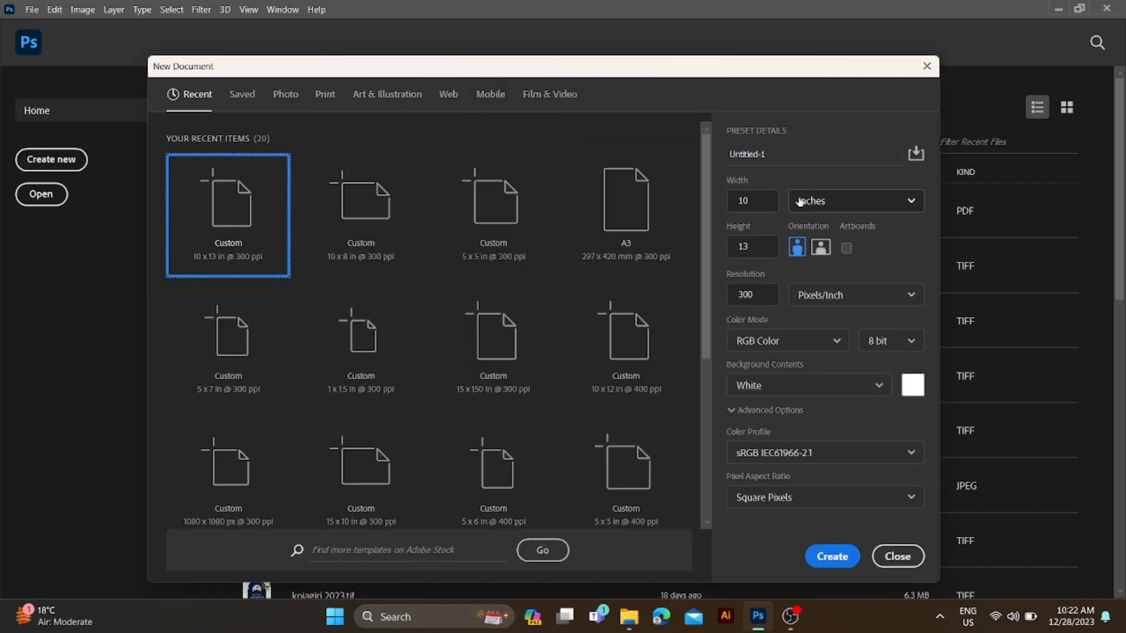
click(739, 200)
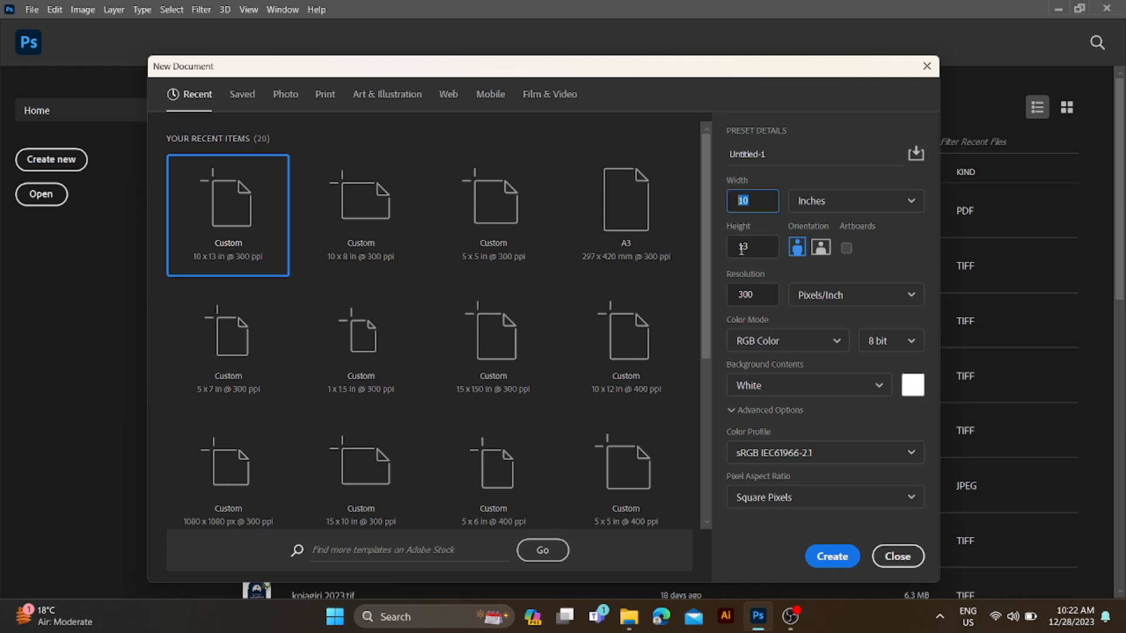
click(754, 250)
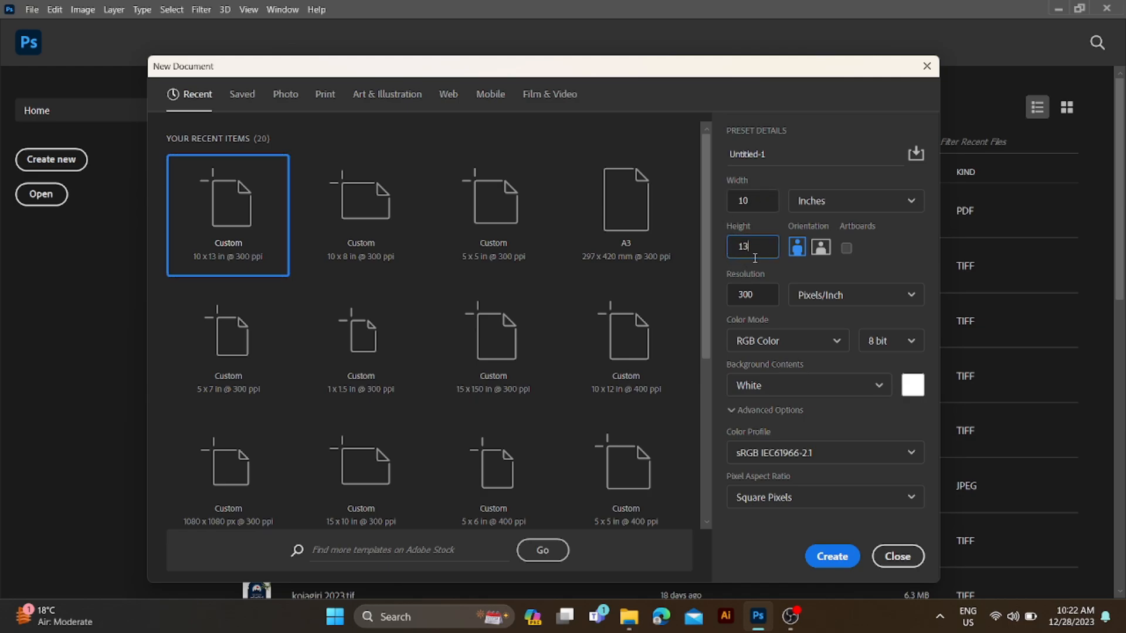
click(762, 294)
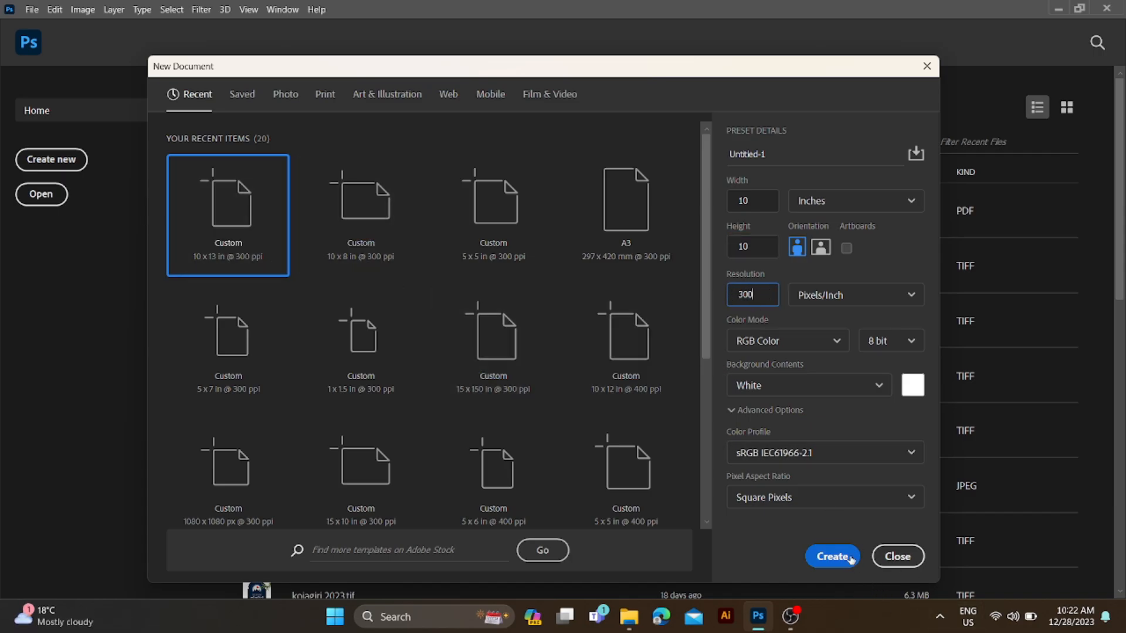
click(849, 558)
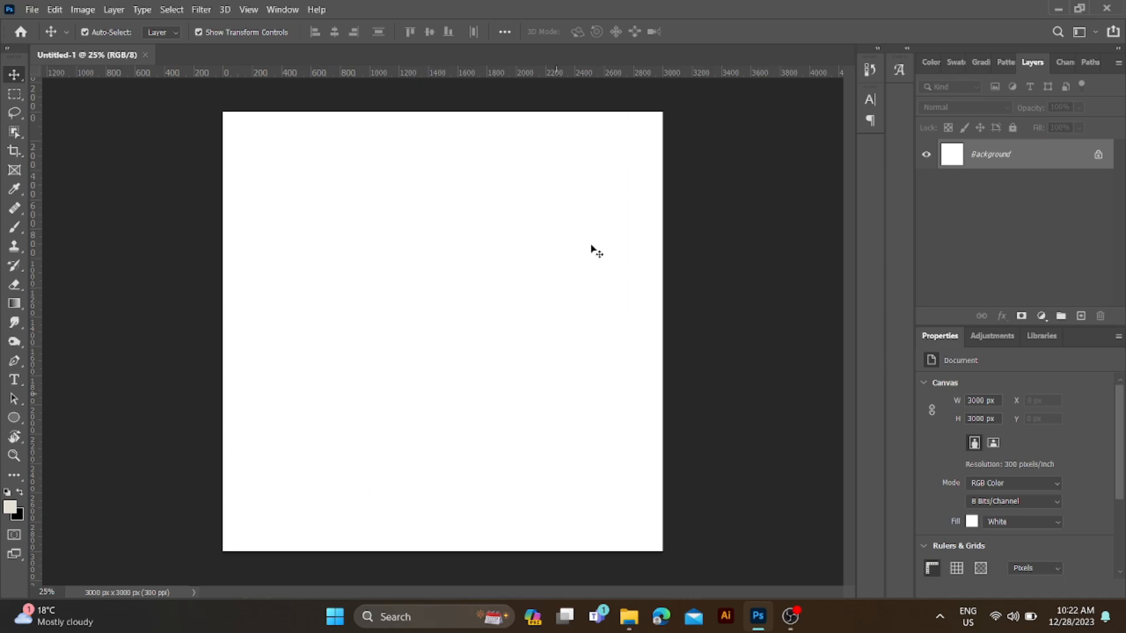
Place the red background image #1.png from the vadapav folder onto the blank canvas at its default position.
click(632, 625)
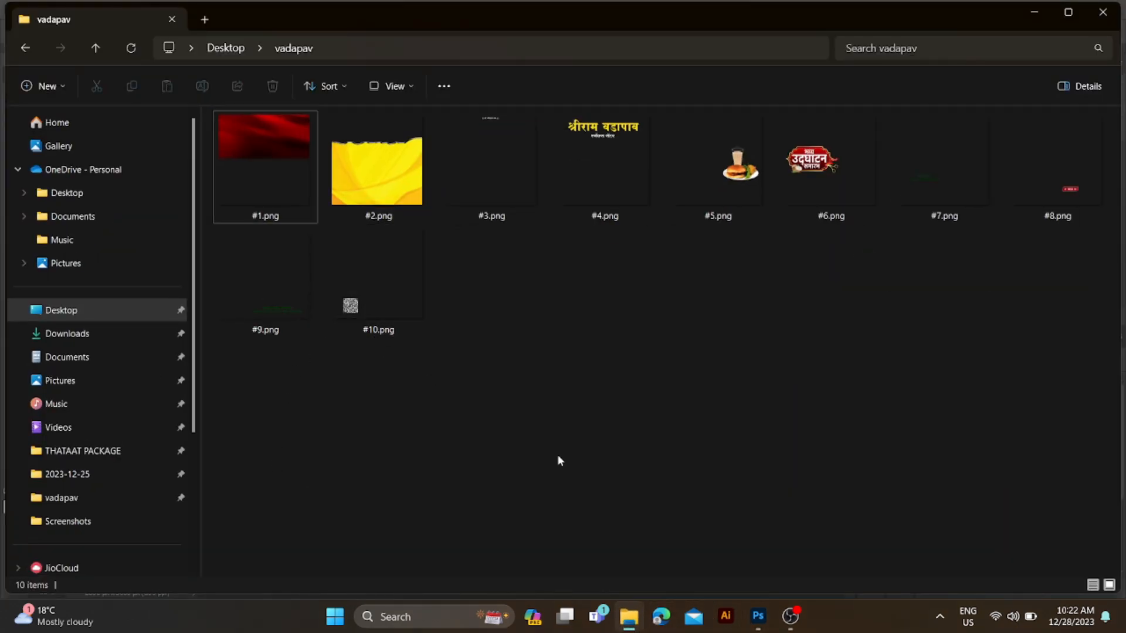
drag(966, 391, 305, 158)
drag(1033, 465, 464, 293)
click(583, 329)
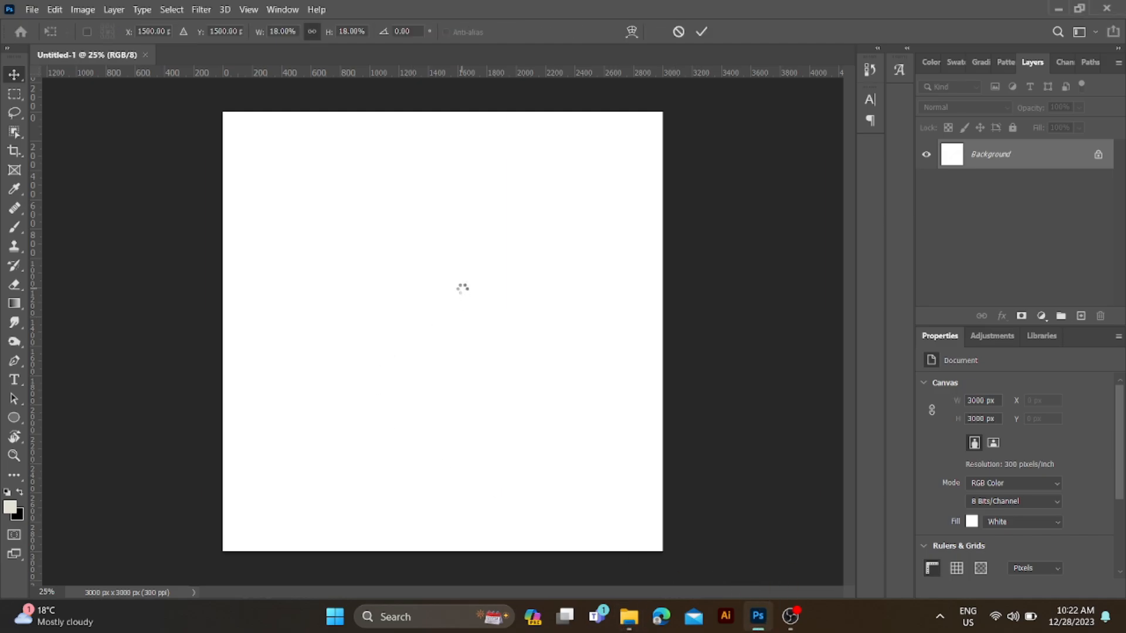
click(701, 32)
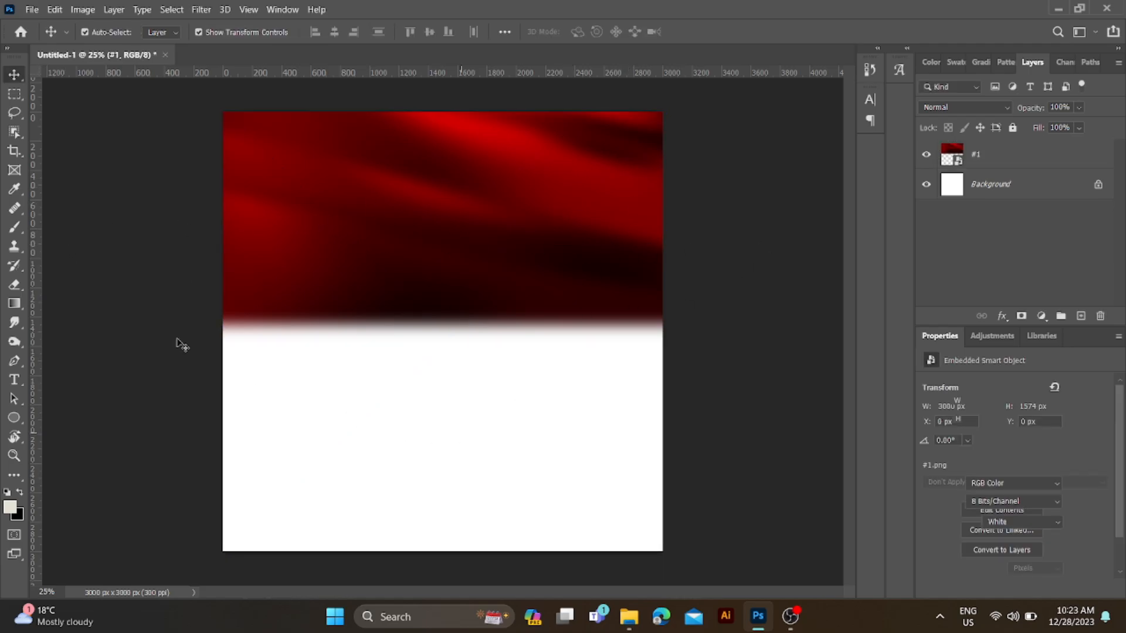
click(814, 413)
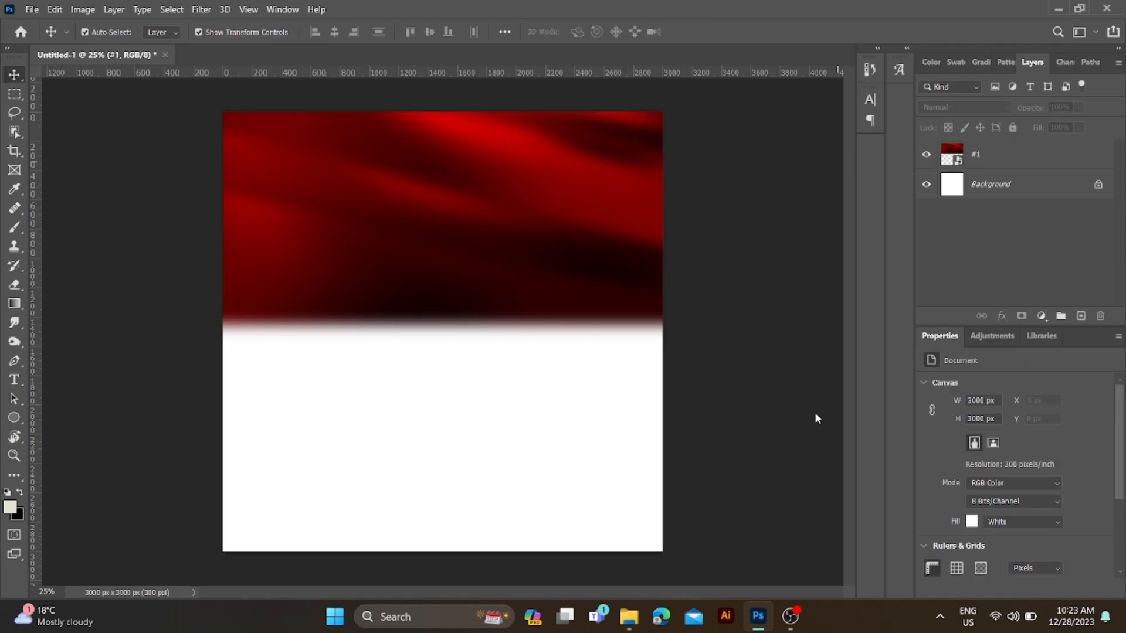
Place the yellow wavy-edged background #2.png from the vadapav folder above the red image.
click(629, 615)
drag(375, 162, 423, 359)
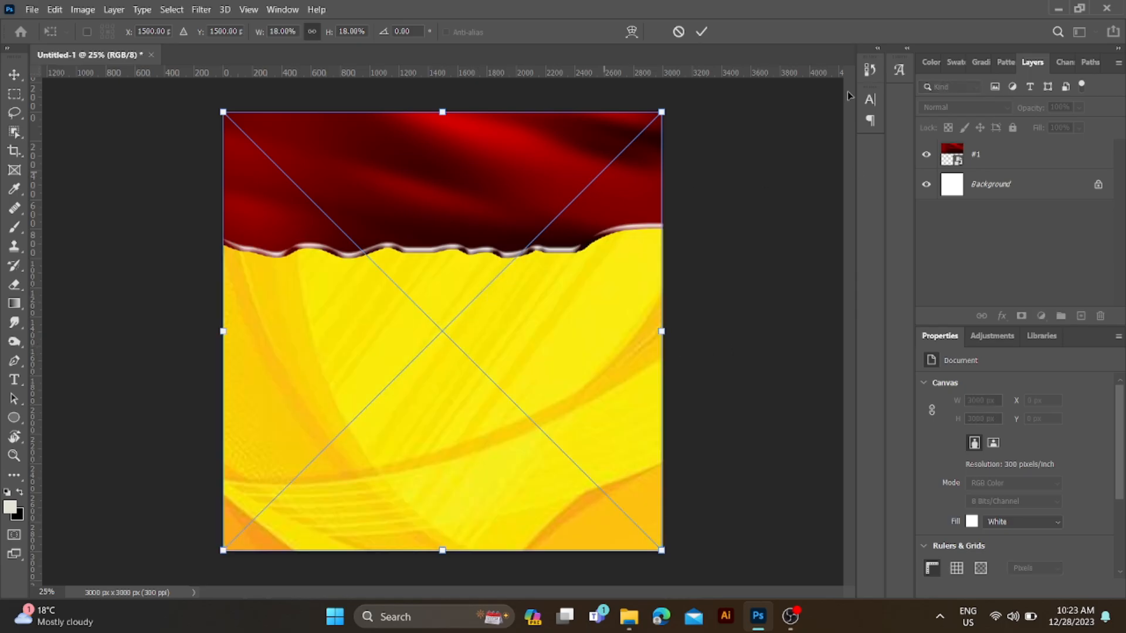
key(Return)
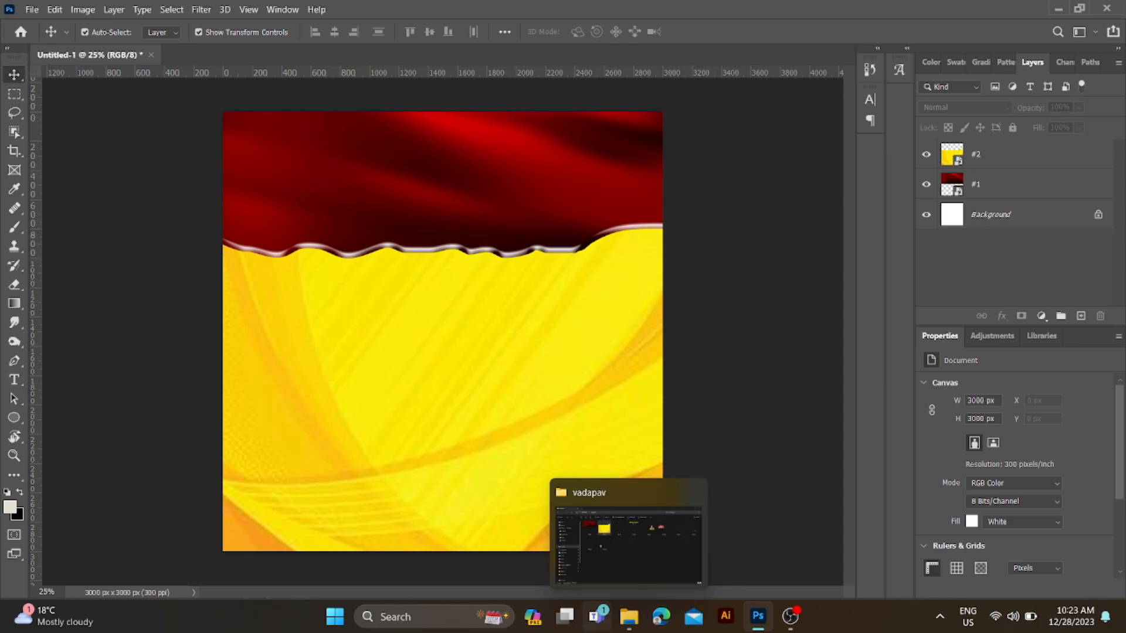
Place #3.png, the small white invocation text, from the vadapav folder as a new layer over the red header.
click(629, 616)
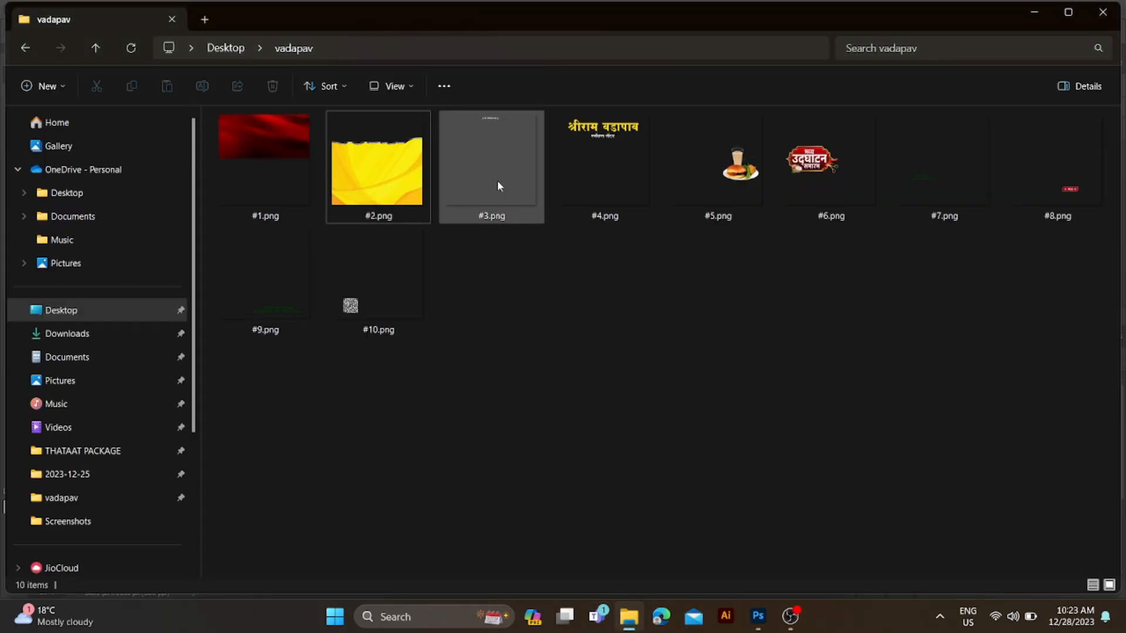
drag(497, 180, 519, 351)
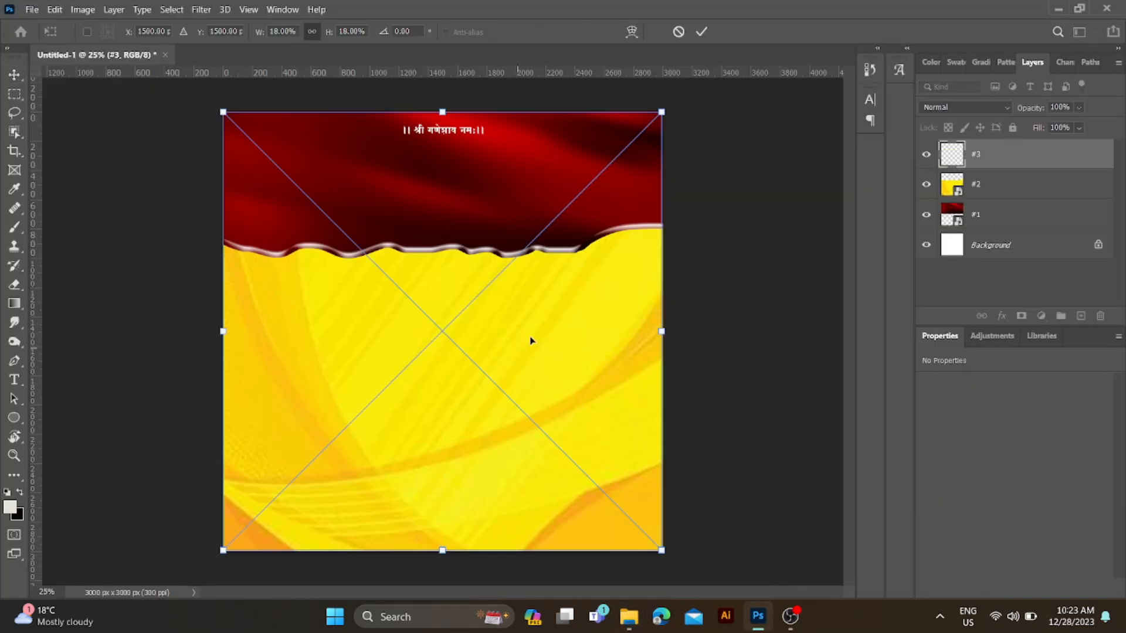
click(701, 31)
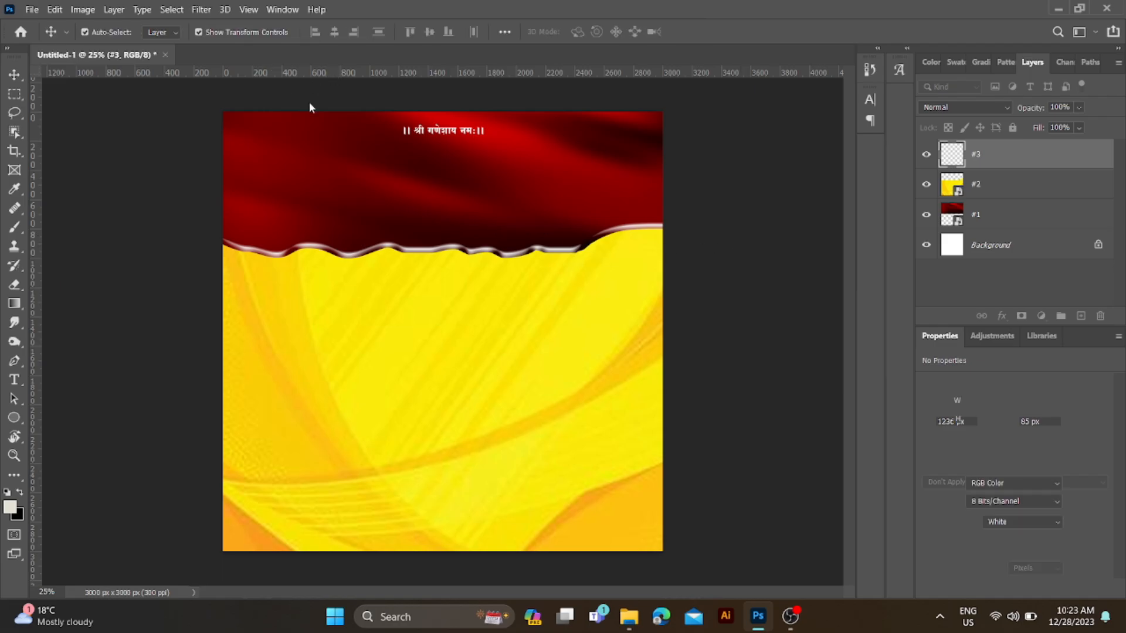
click(696, 152)
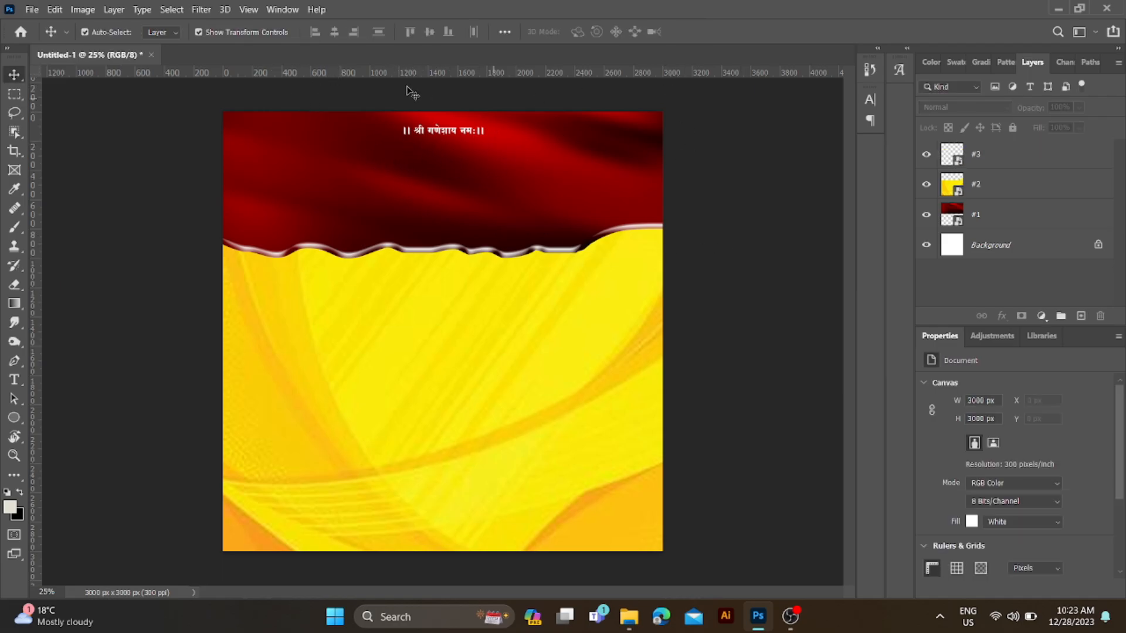
Place the shop title image #4.png (श्रीराम वडापाव स्नॅक्स सेंटर) from the vadapav folder onto the red header.
click(651, 589)
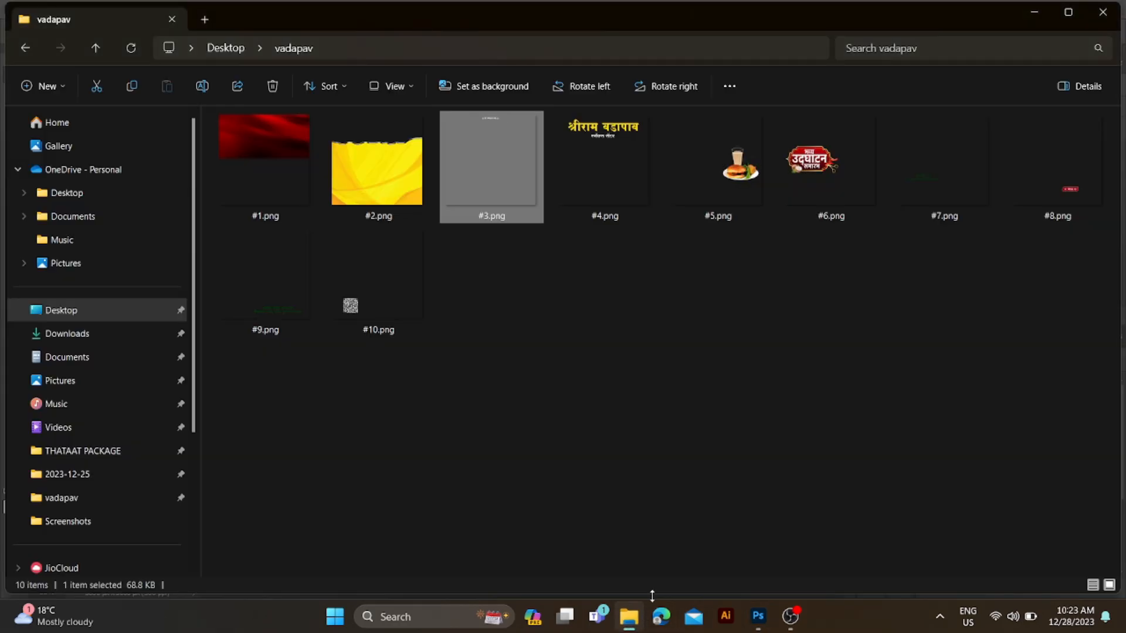
drag(605, 173, 558, 334)
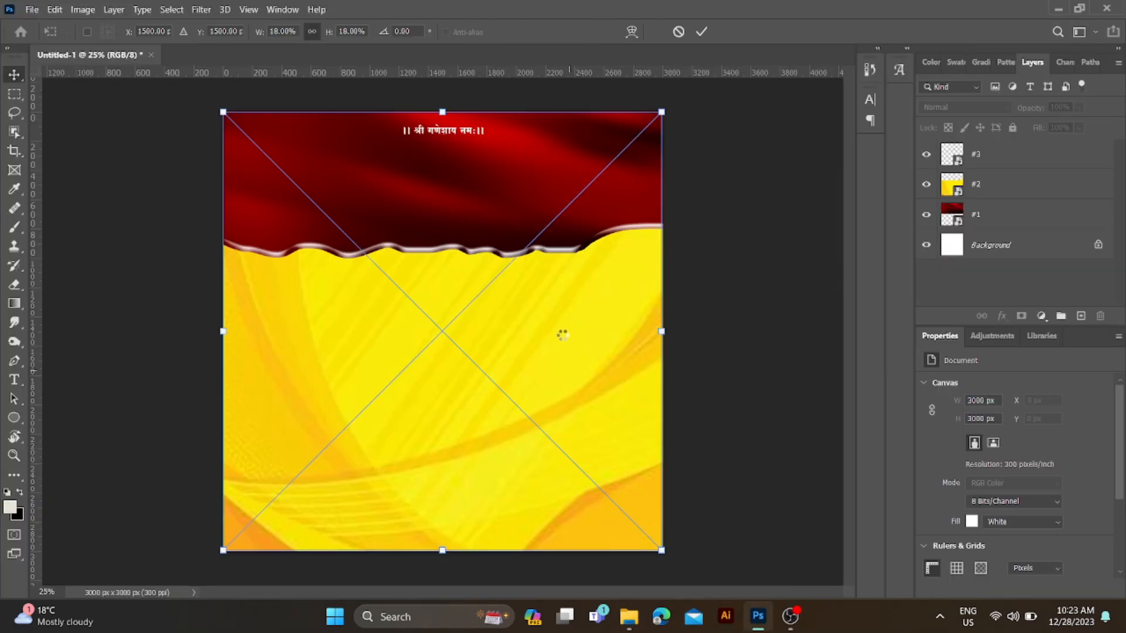
click(702, 32)
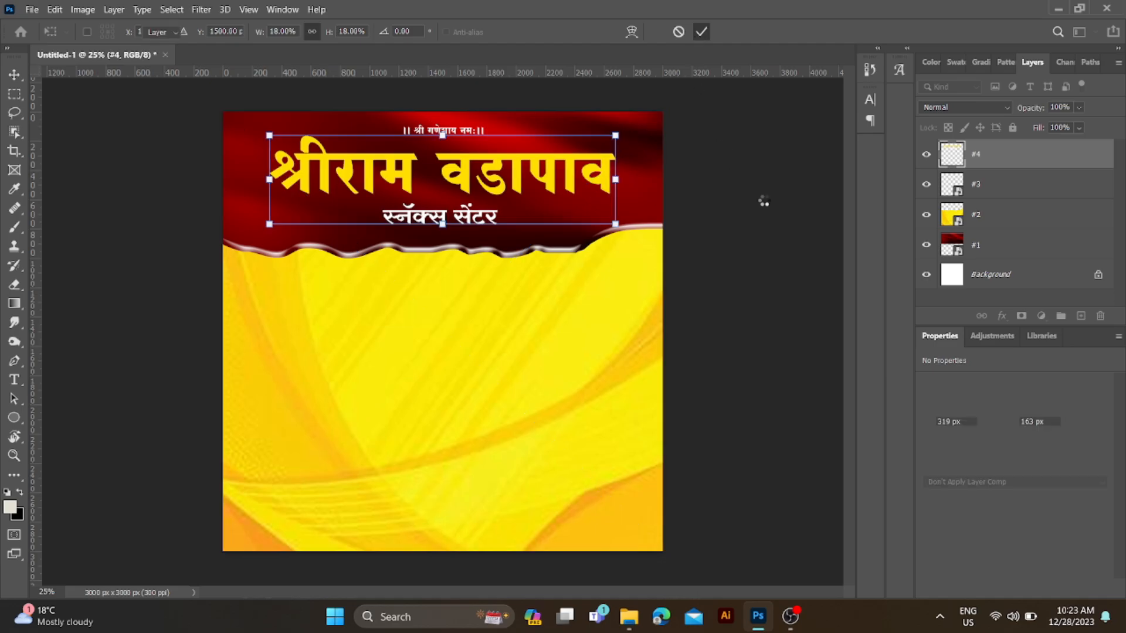
click(770, 211)
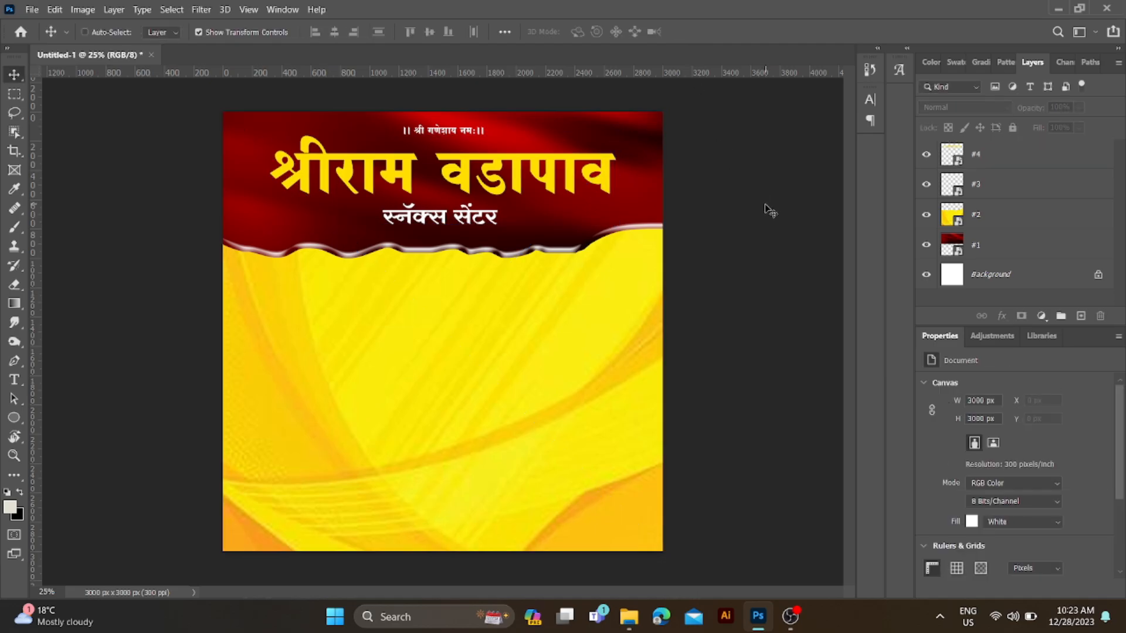
key(ctrl+plus)
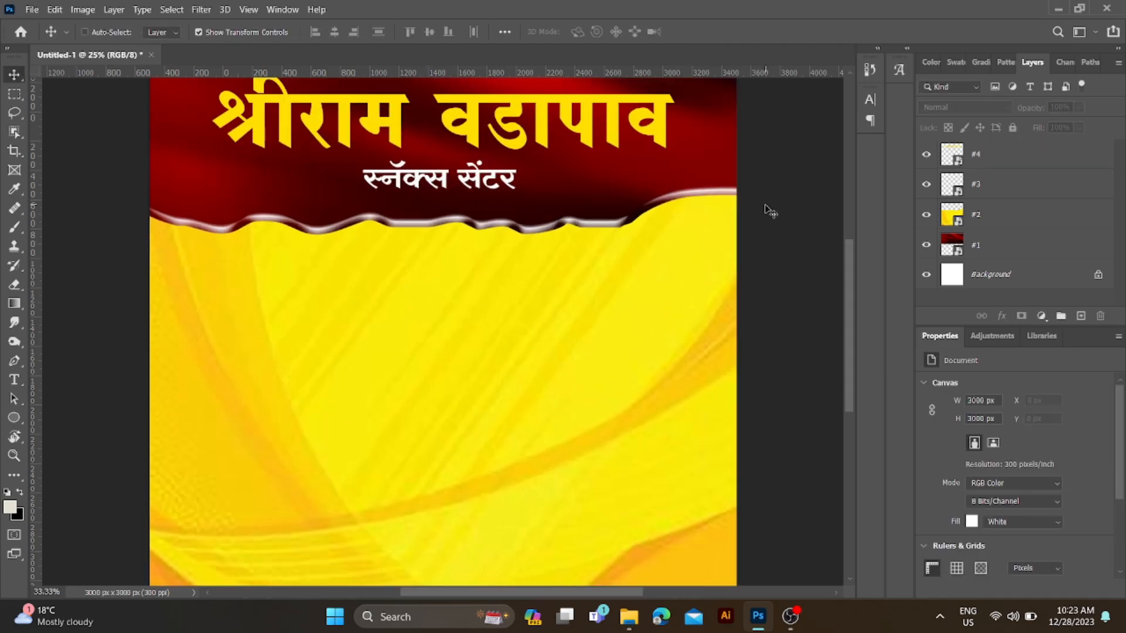
scroll(770, 211, down, 1)
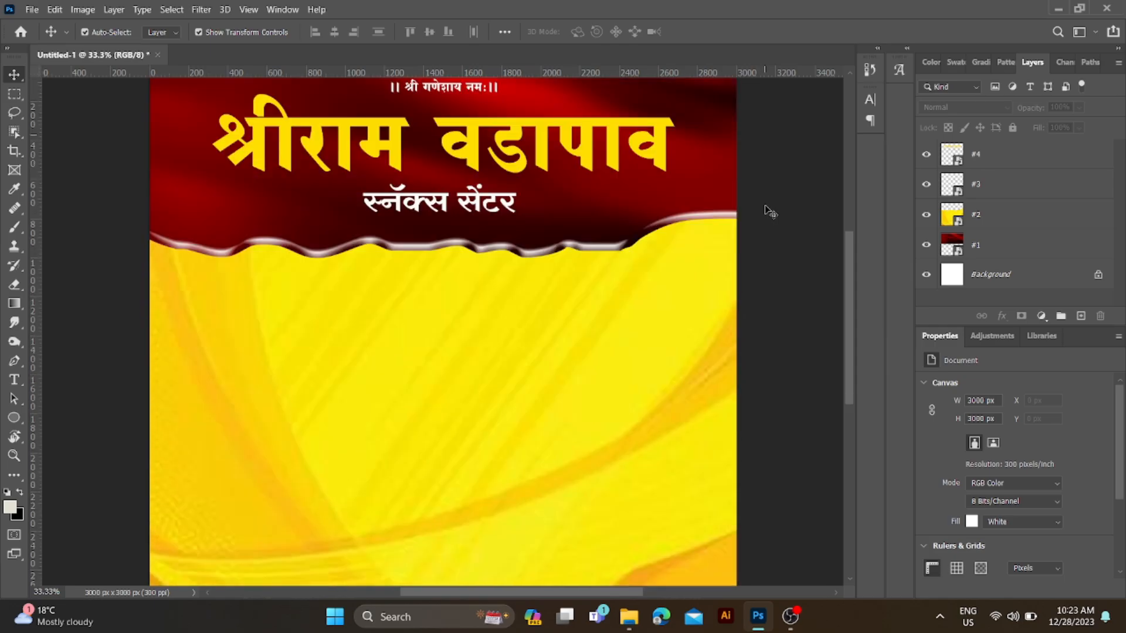
key(ctrl+minus)
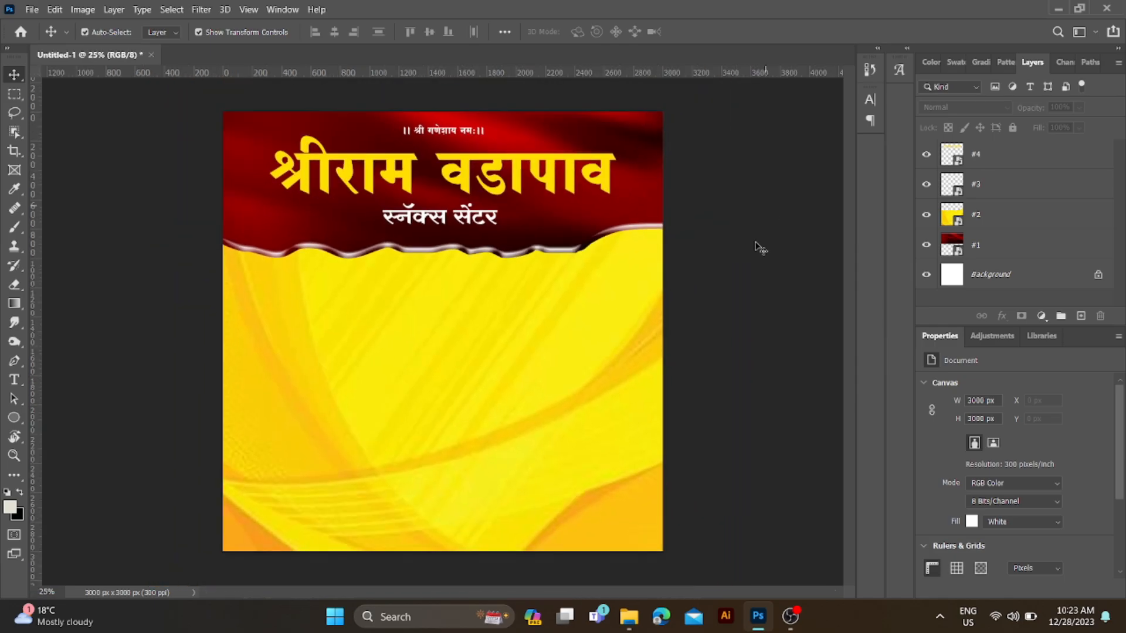
Place #5.png, the tea glass and vada pav plate, from the vadapav folder onto the yellow area.
click(628, 615)
drag(731, 184, 563, 364)
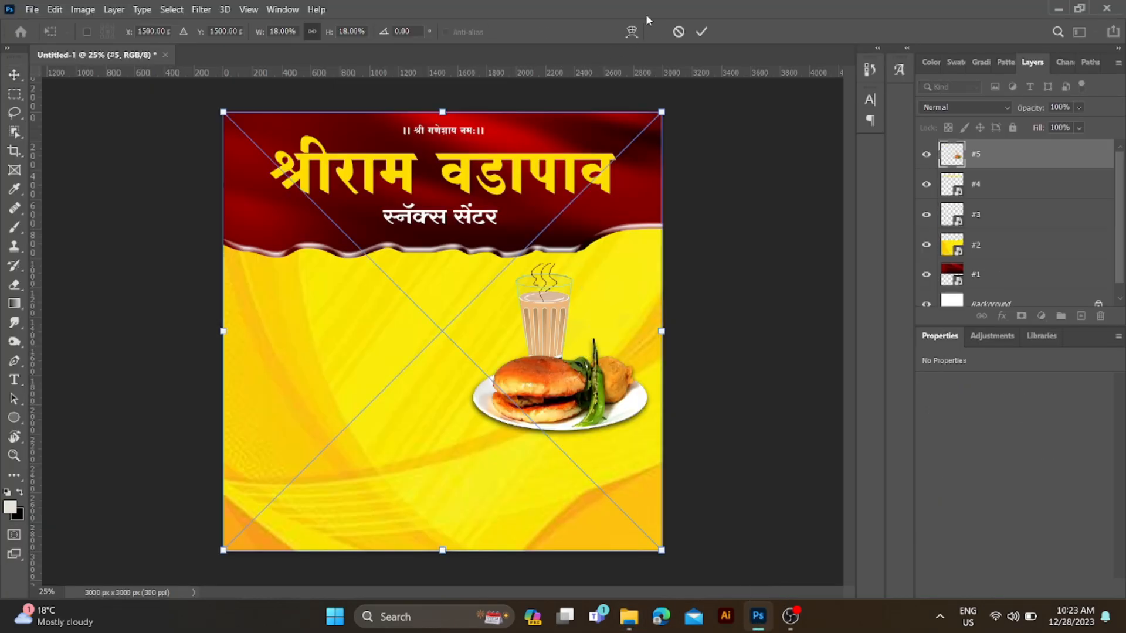
click(702, 31)
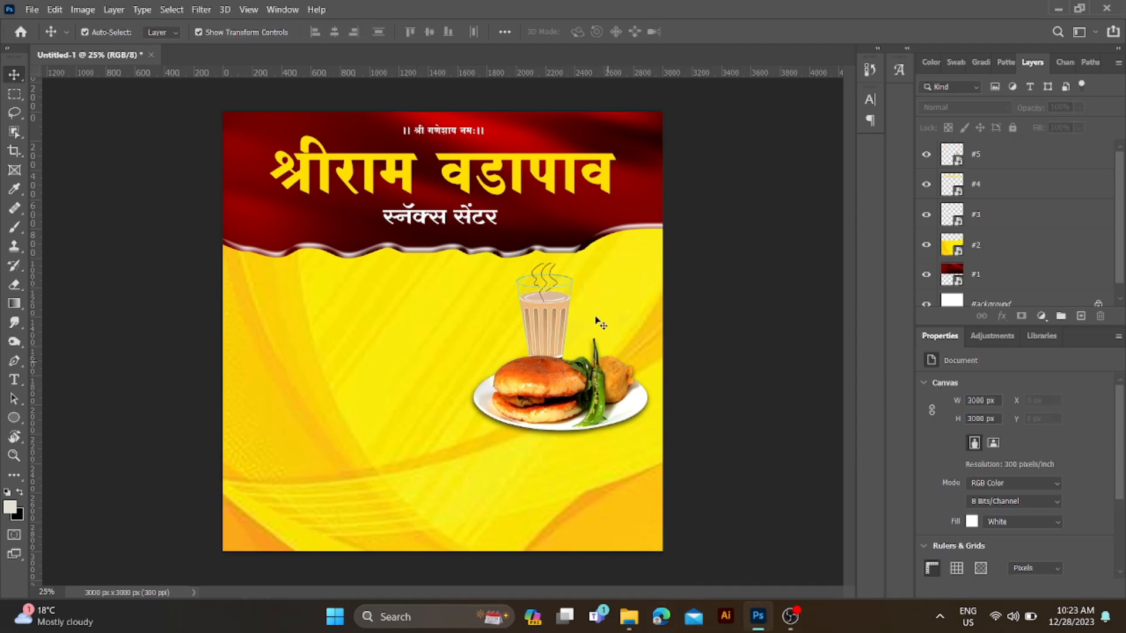
Place the grand opening badge #6.png (भव्य उद्घाटन समारंभ) from the vadapav folder beside the food picture.
click(628, 616)
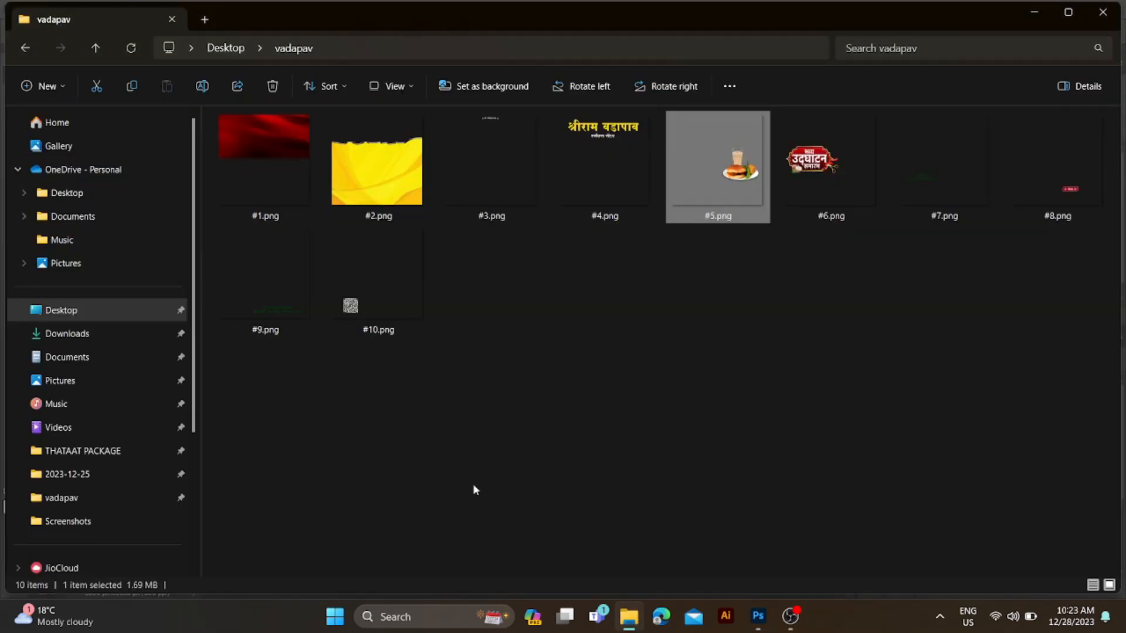
drag(824, 187, 415, 436)
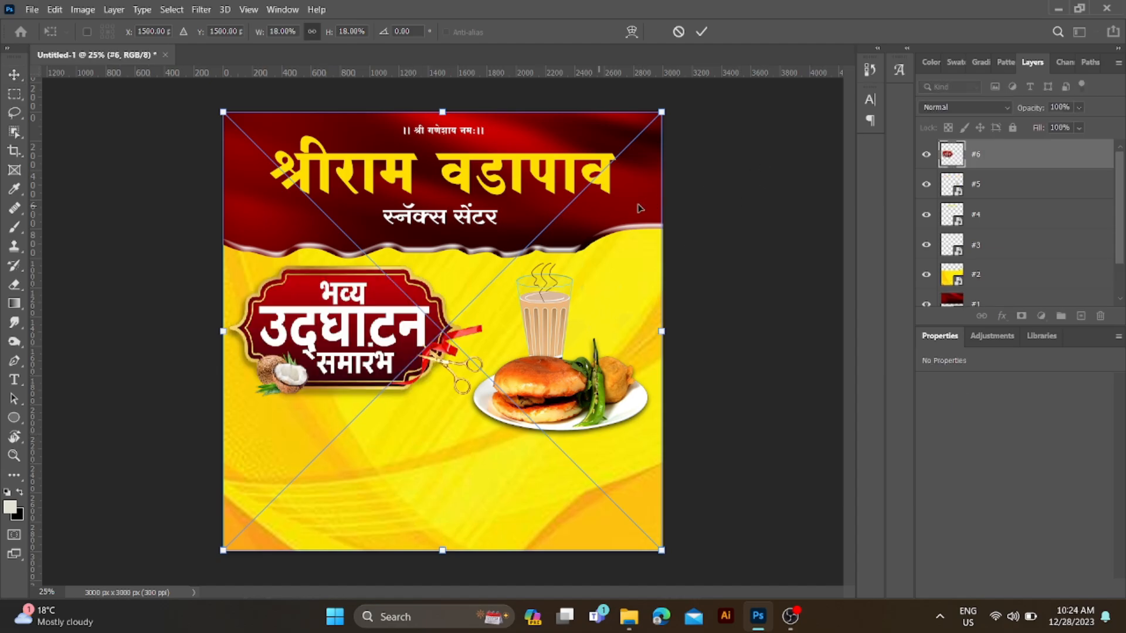
click(701, 31)
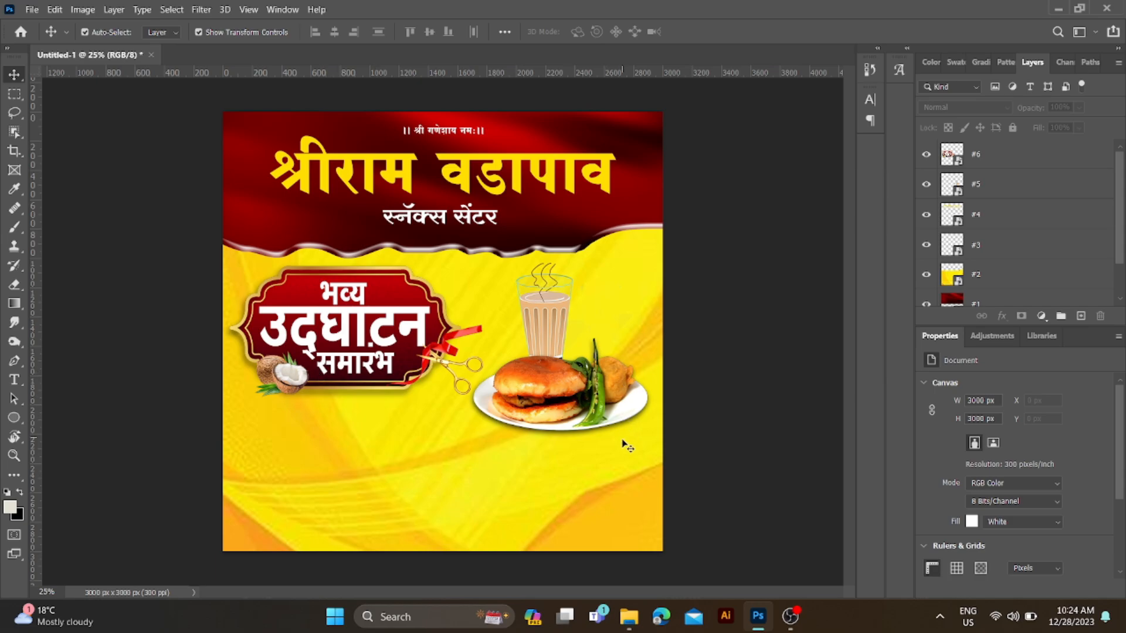
Place #7.png, the opening date and time text, from the vadapav folder below the grand opening badge.
click(636, 614)
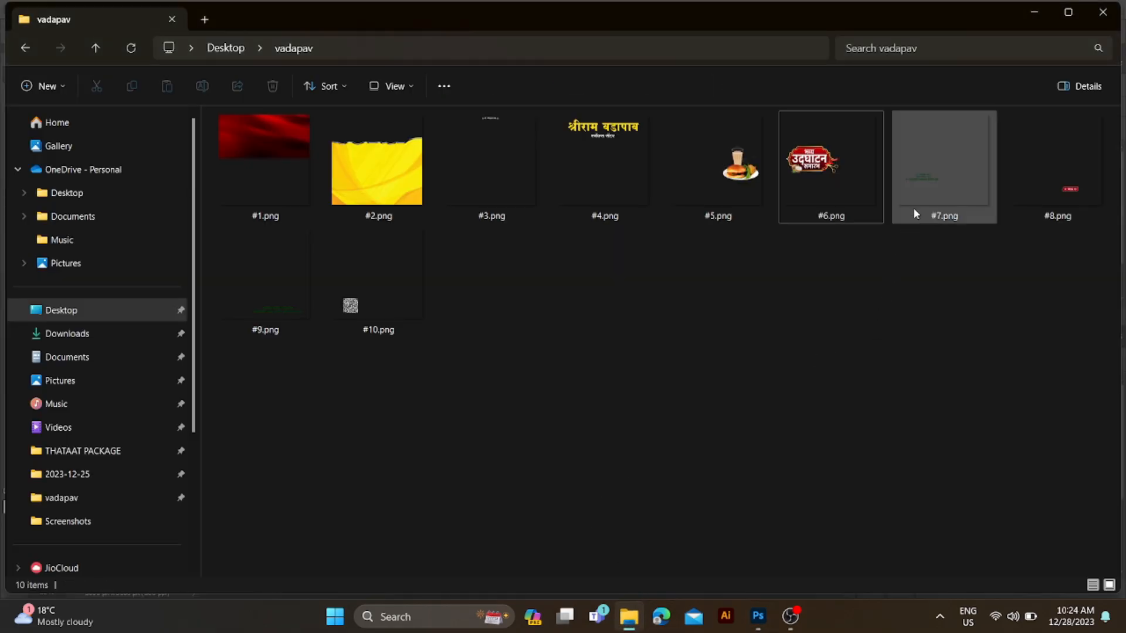
drag(913, 207, 425, 462)
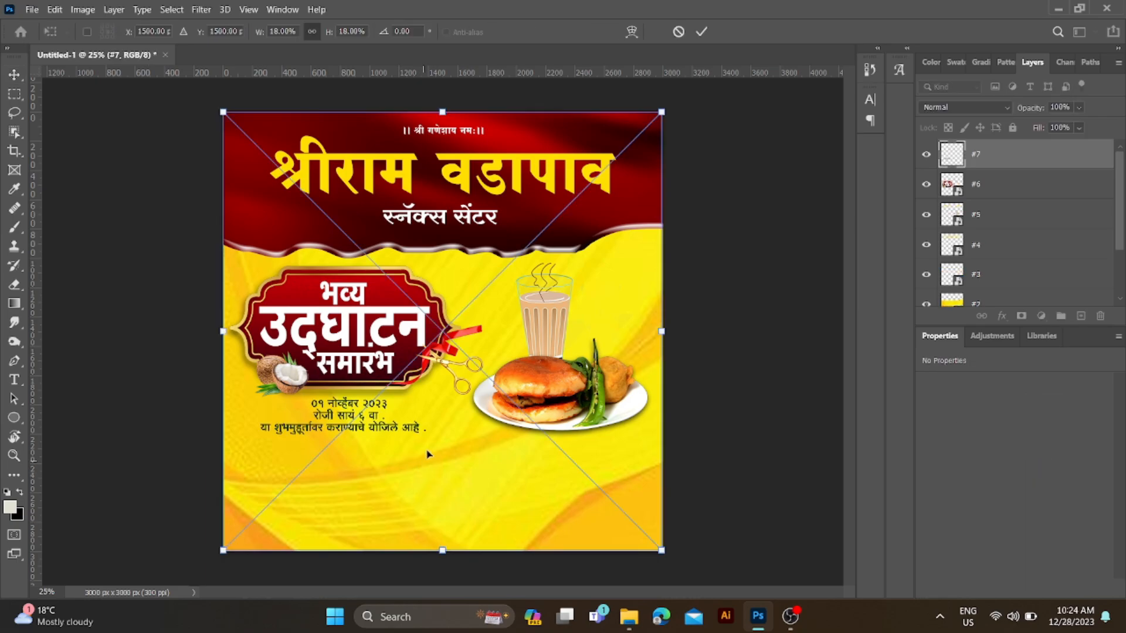
click(705, 28)
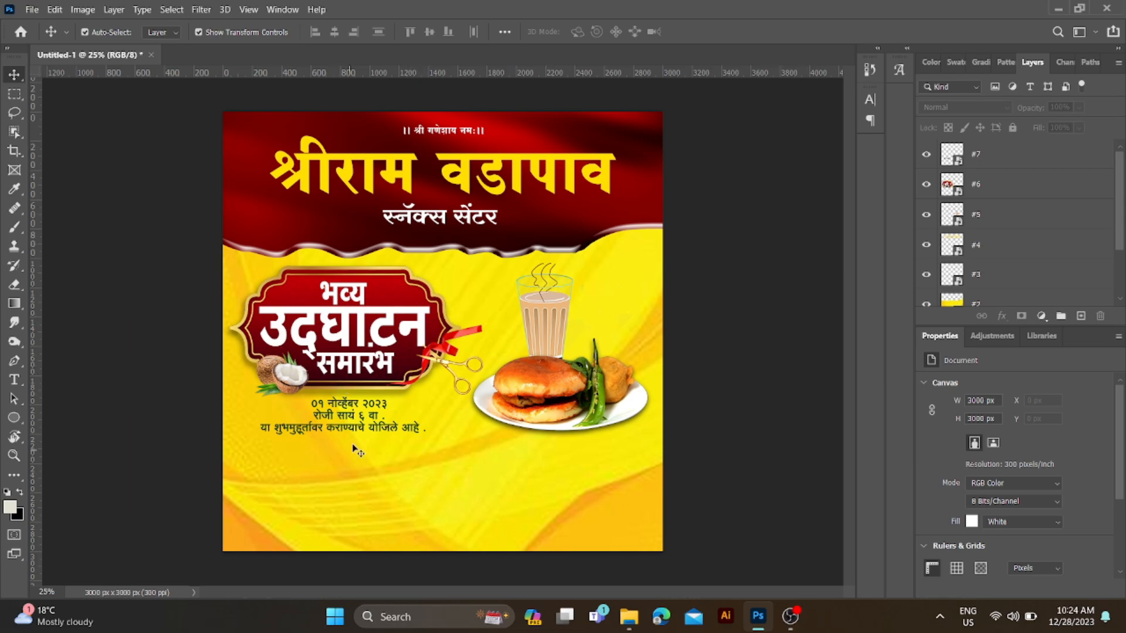
Place the red venue label #8.png (स्थळ) from the vadapav folder below the food picture.
click(642, 600)
drag(1009, 197, 498, 493)
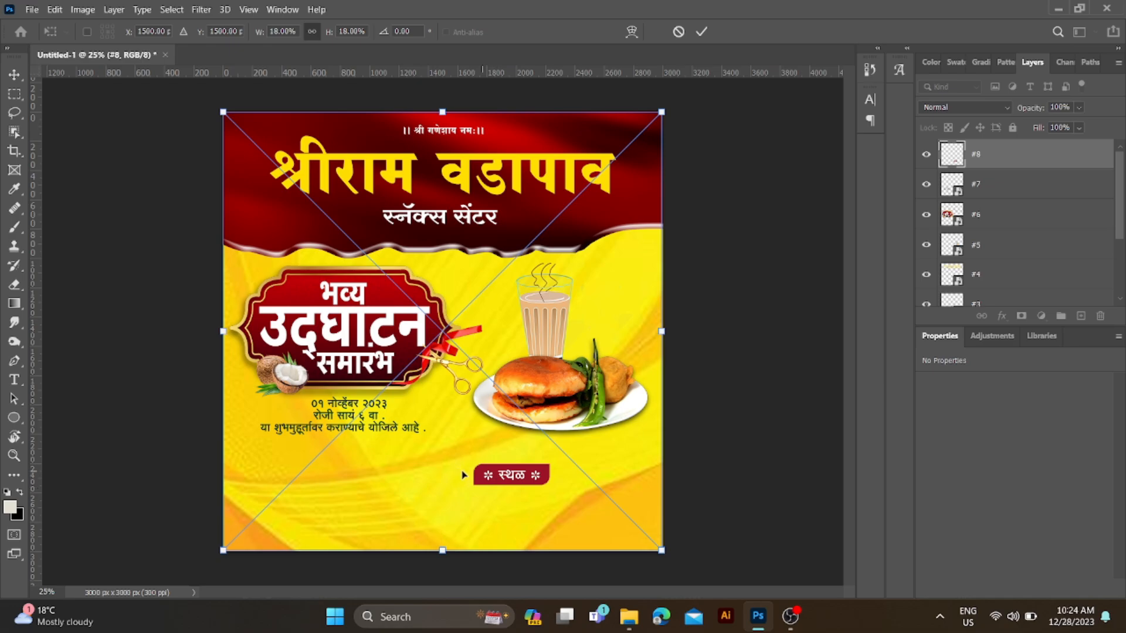
click(702, 31)
click(759, 188)
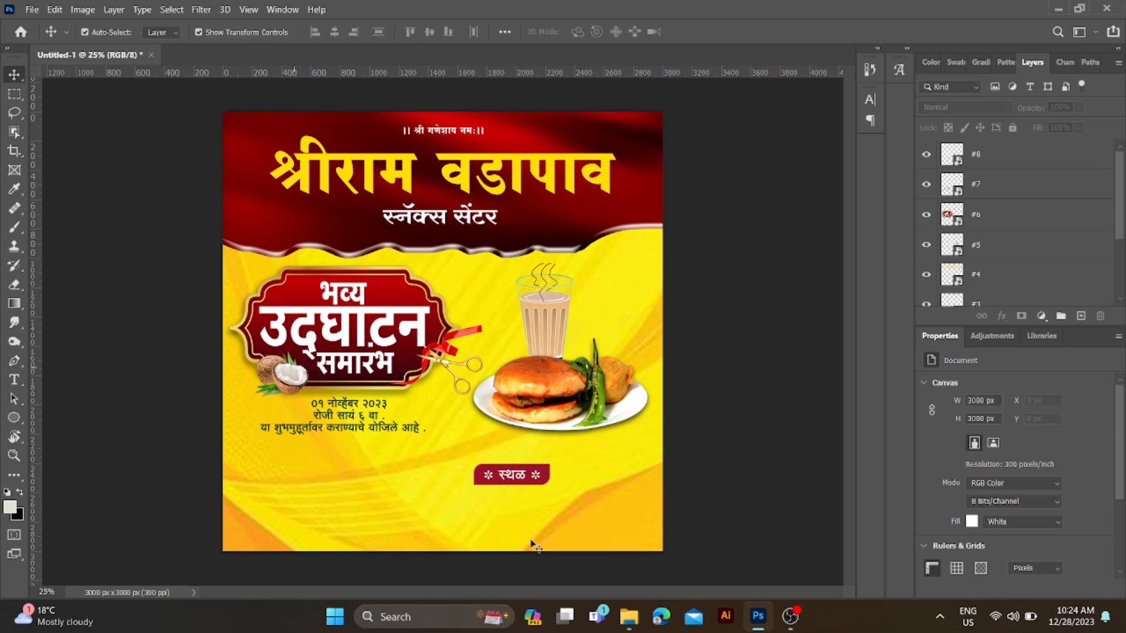
Place #9.png, the shop address text, from the vadapav folder below the red venue label.
mouse_move(628, 617)
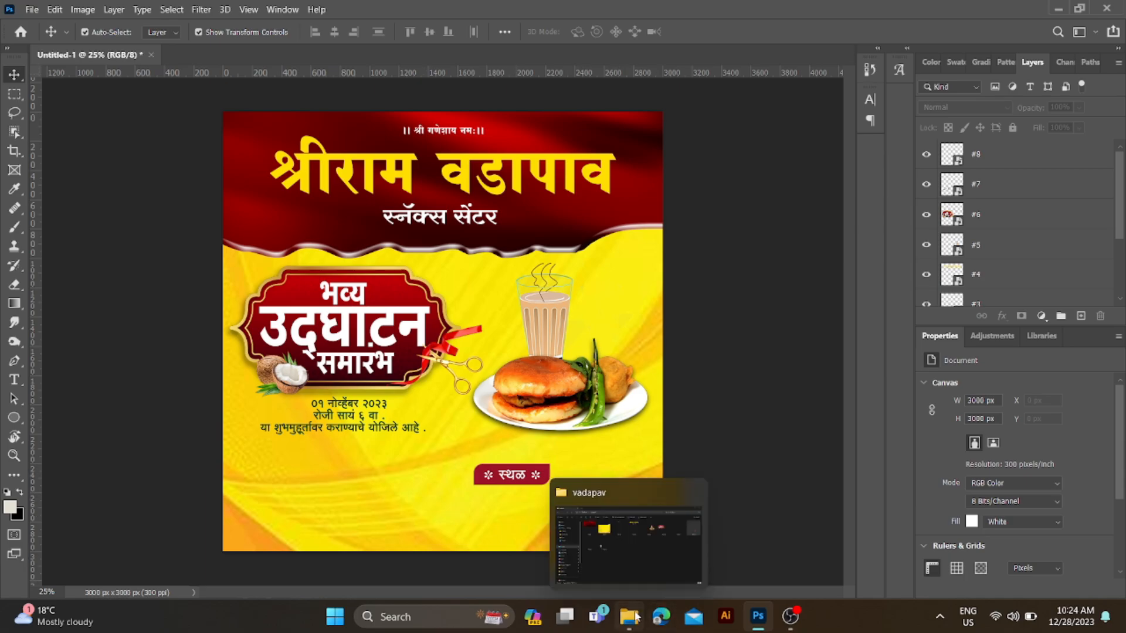
click(680, 480)
drag(248, 303, 662, 586)
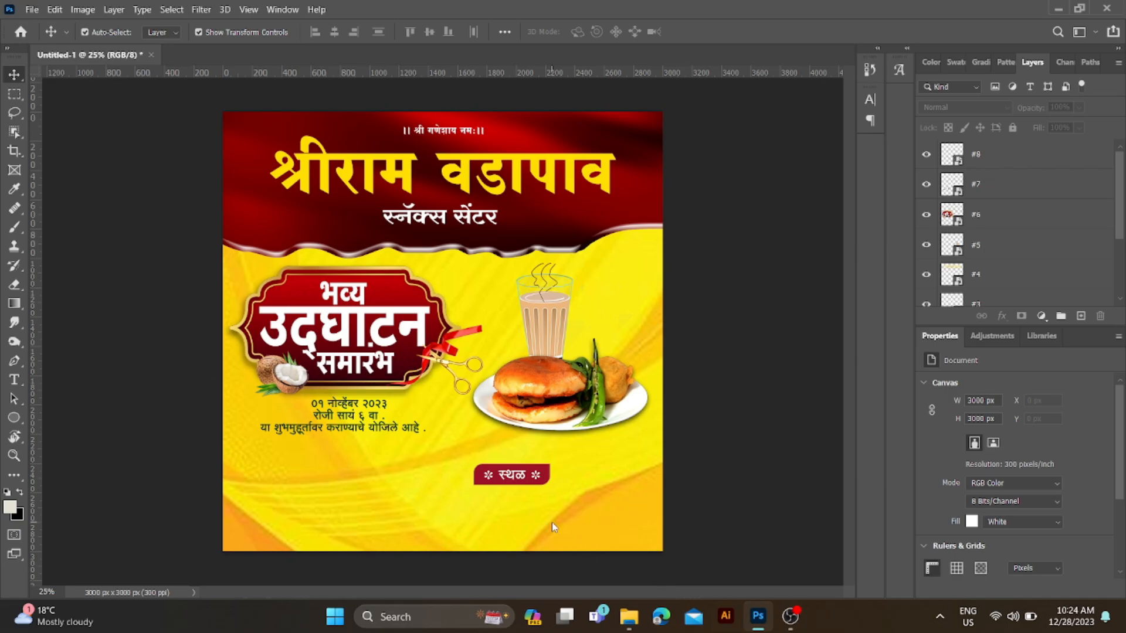
drag(551, 523, 552, 523)
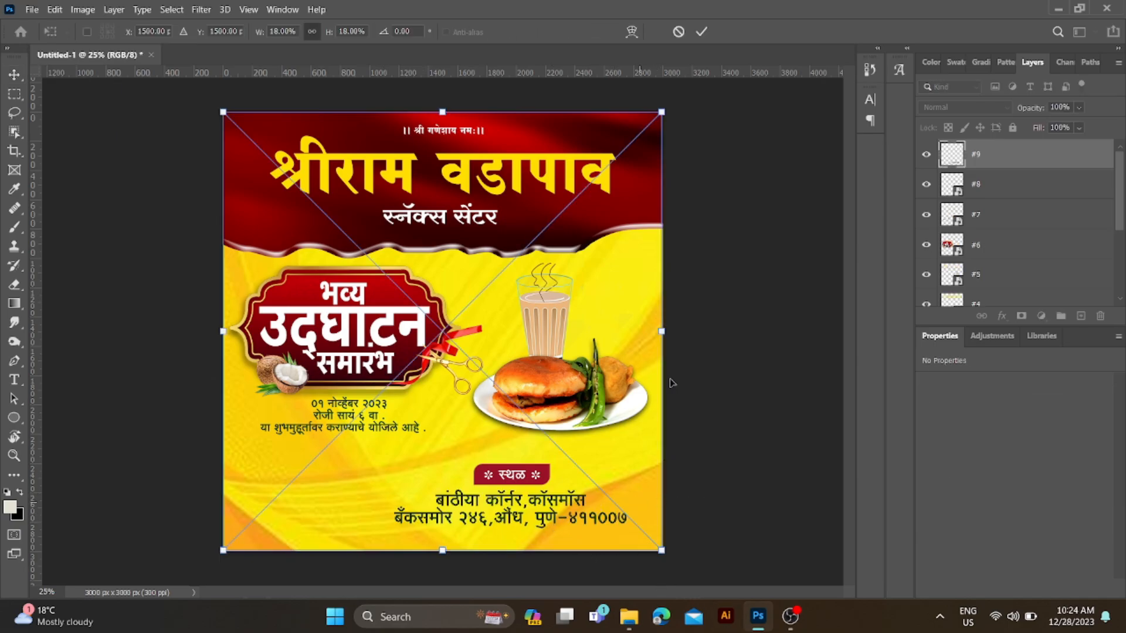
click(702, 32)
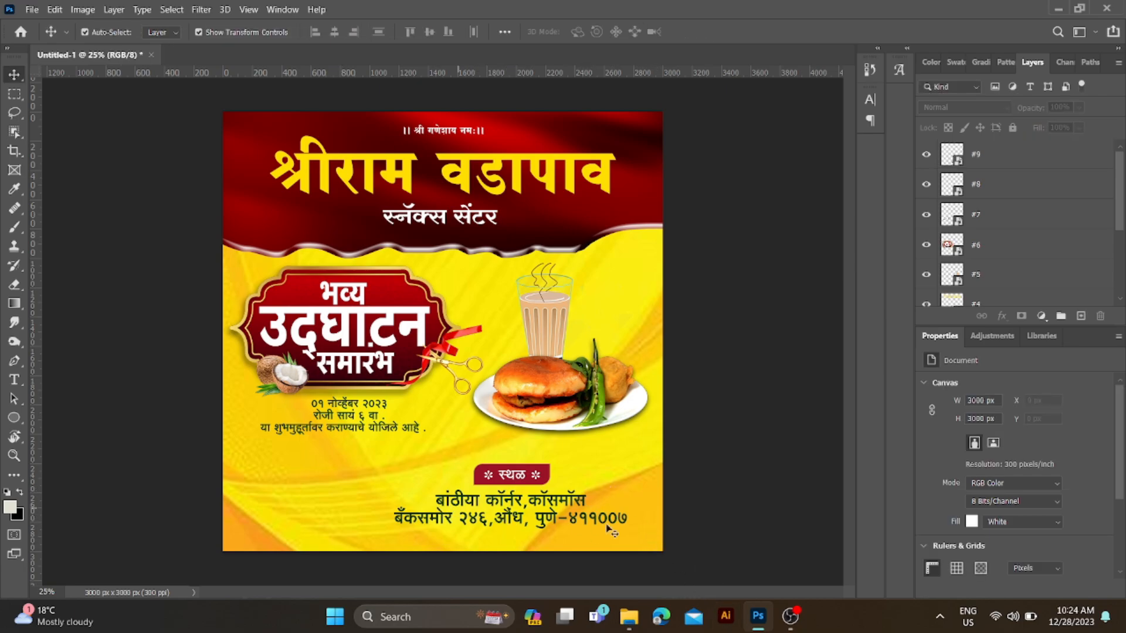
Place #10.png, the location QR code, from the vadapav folder below the opening date text.
mouse_move(752, 621)
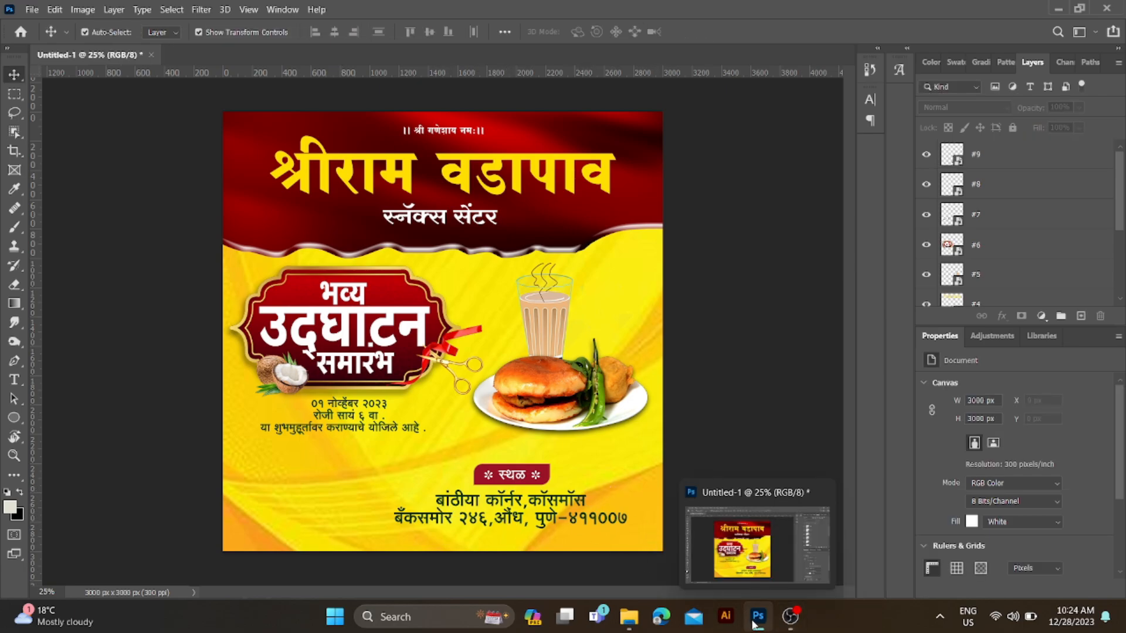
click(629, 617)
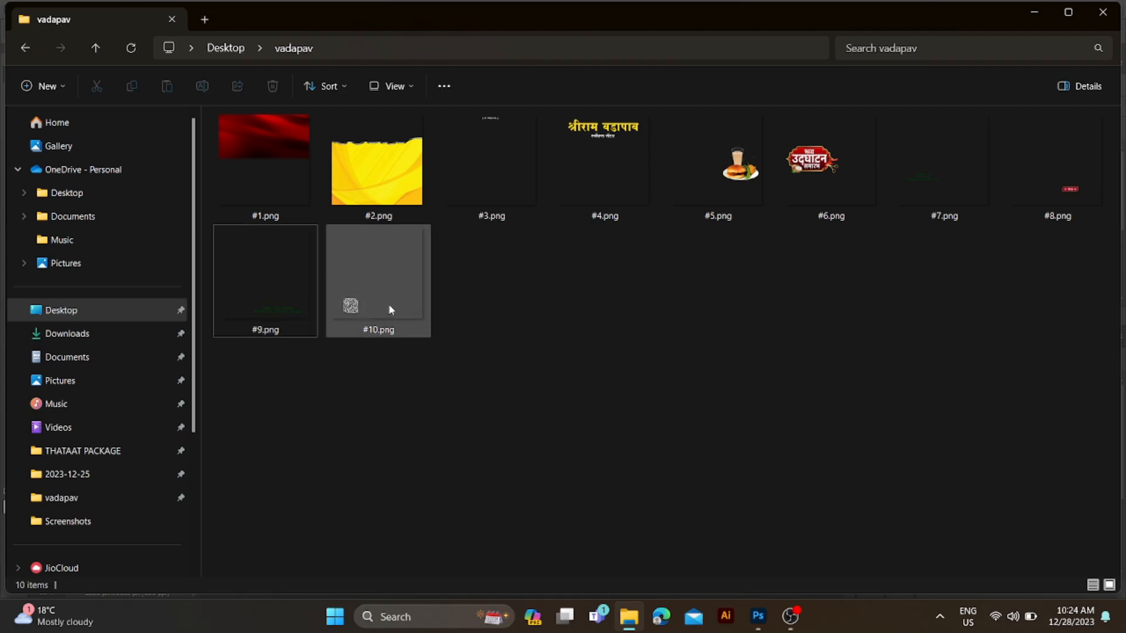
drag(390, 307, 553, 444)
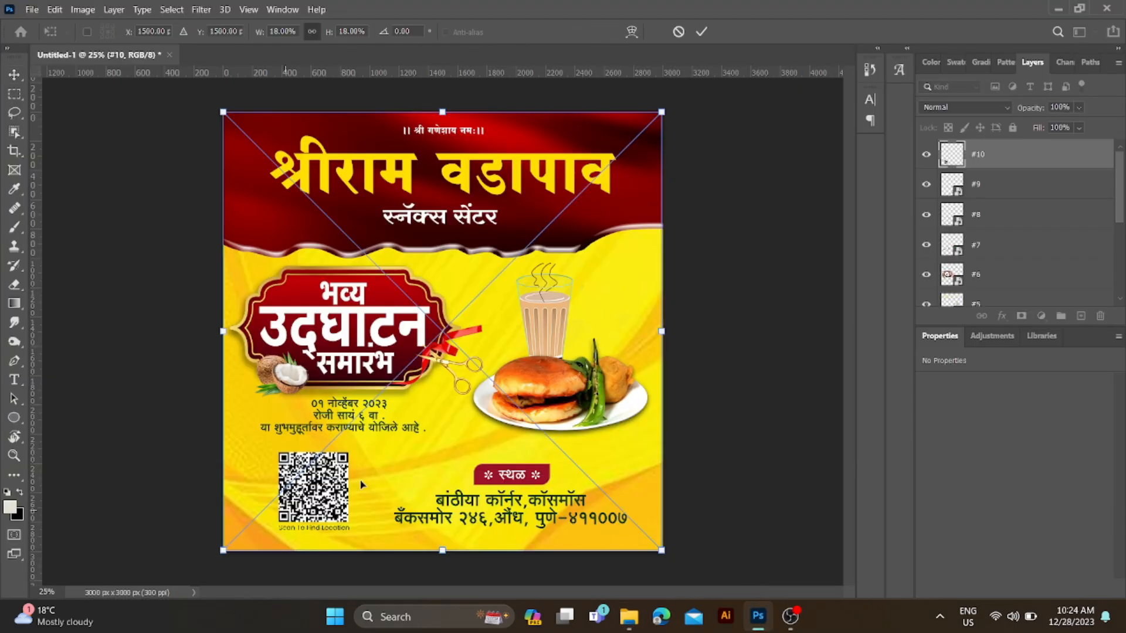
click(701, 31)
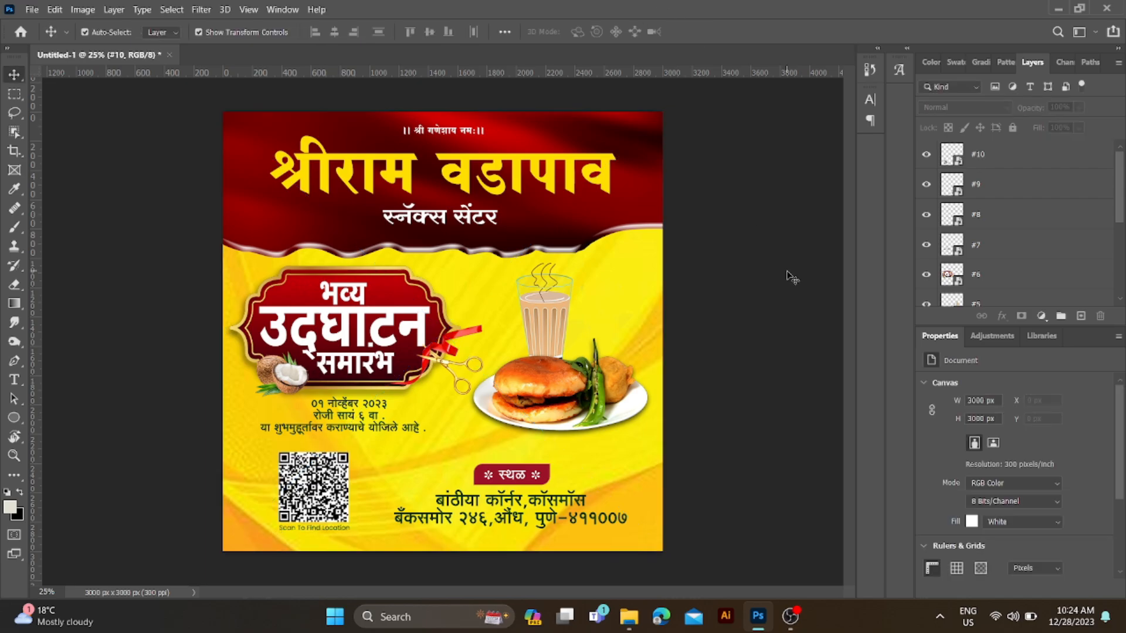
Examine the assembled banner up close, from the QR code and address to the badge, shop title and food picture.
key(ctrl+plus)
scroll(744, 294, down, 5)
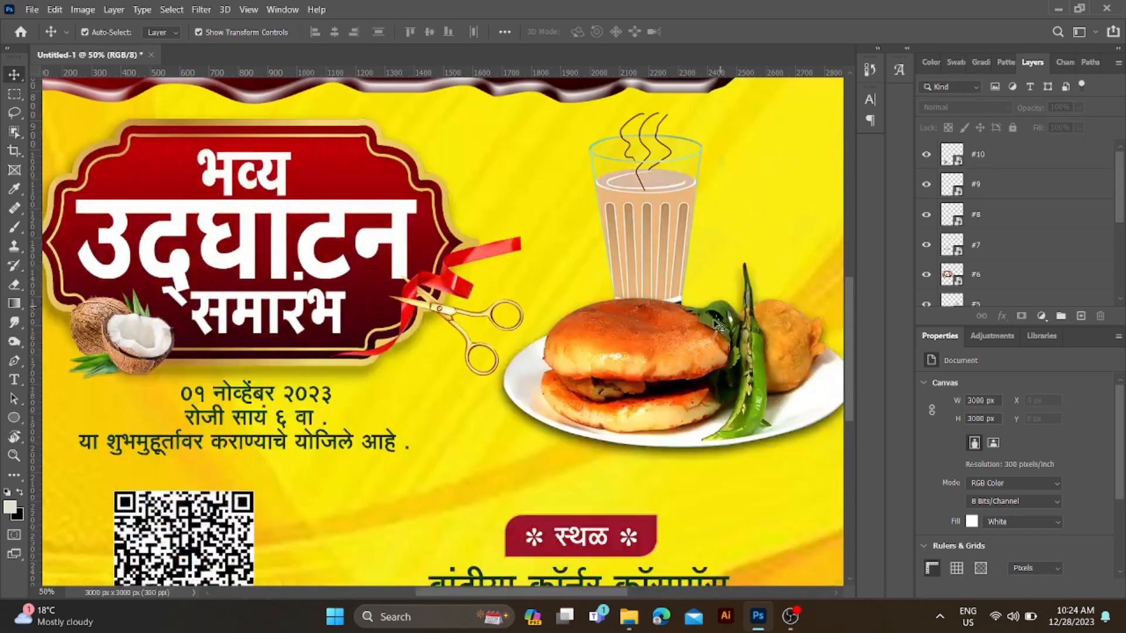
scroll(716, 326, down, 2)
scroll(715, 328, left, 3)
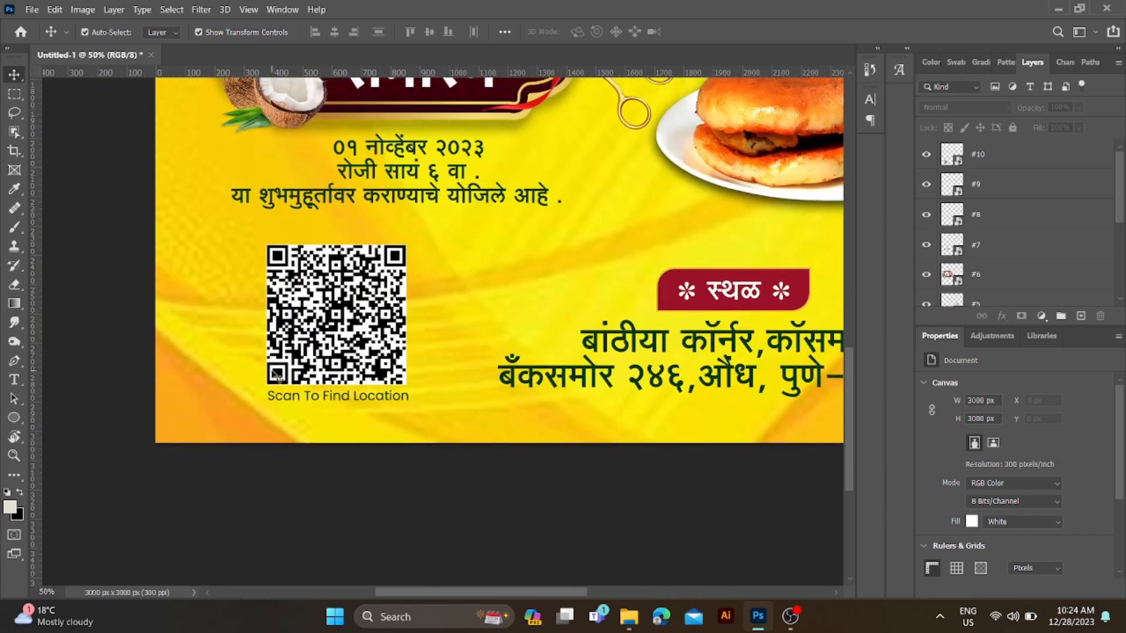
scroll(275, 378, up, 2)
scroll(276, 378, up, 8)
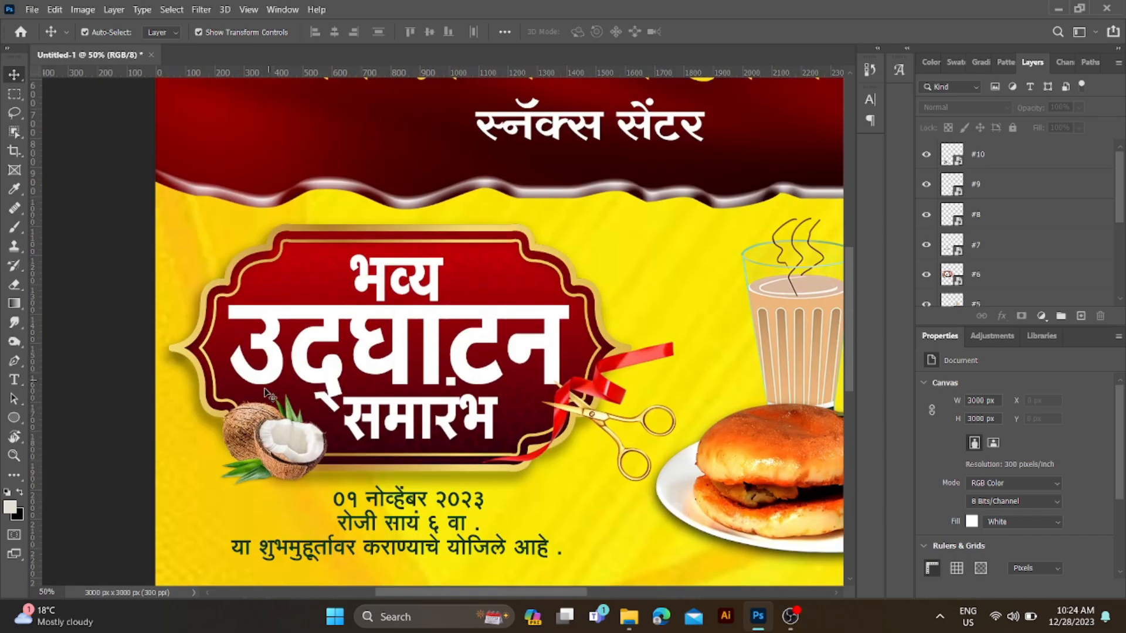
scroll(262, 403, up, 3)
scroll(262, 403, right, 5)
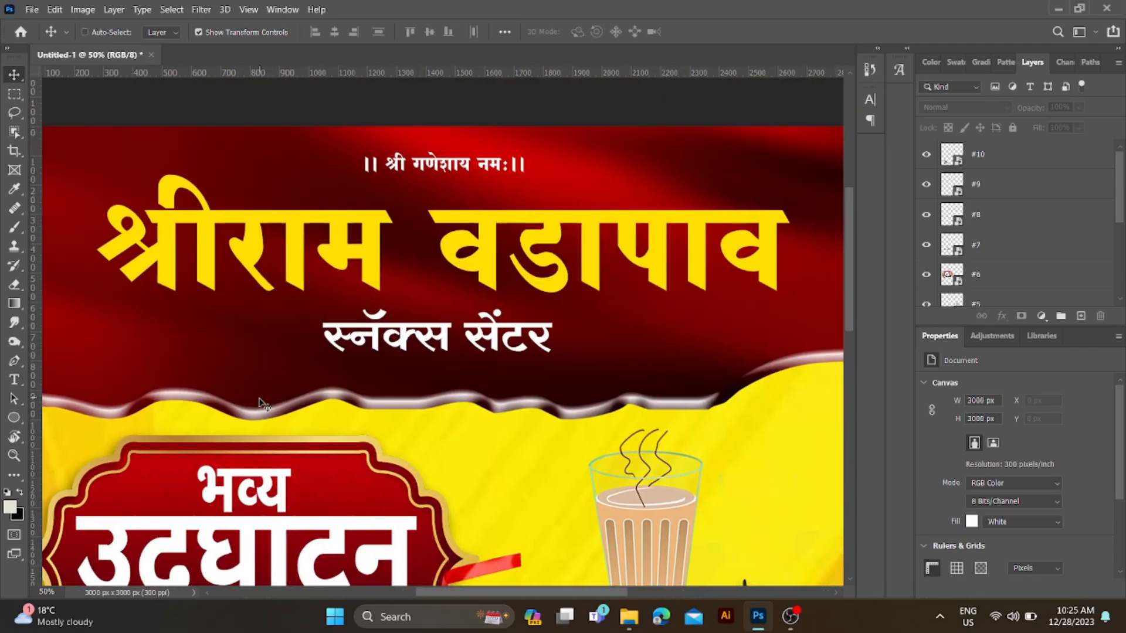
scroll(262, 405, down, 10)
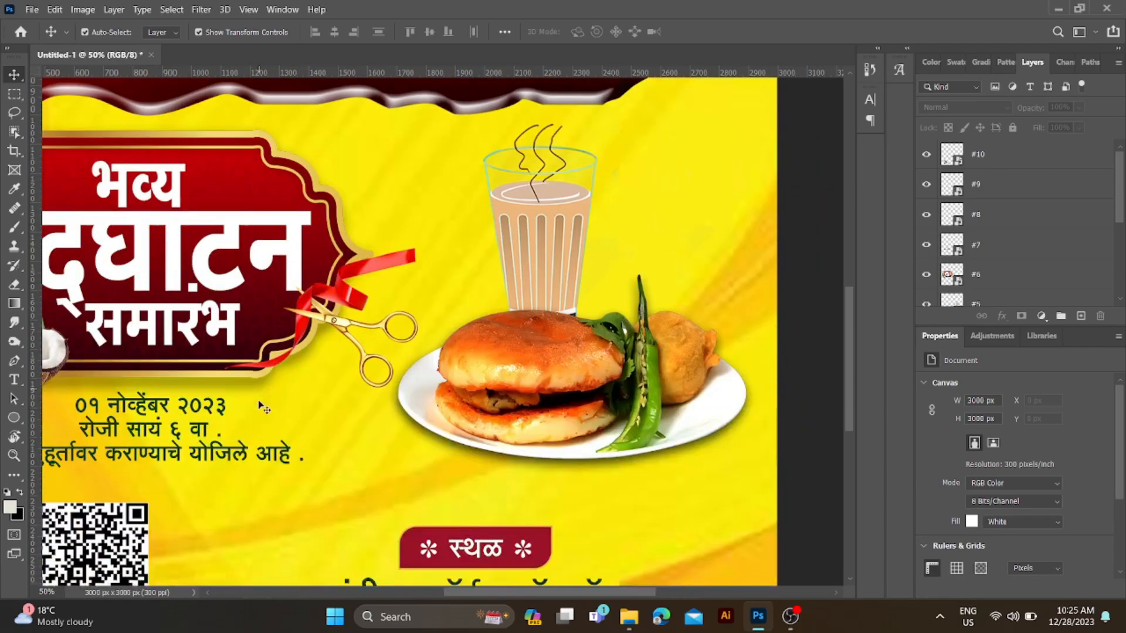
scroll(260, 406, left, 3)
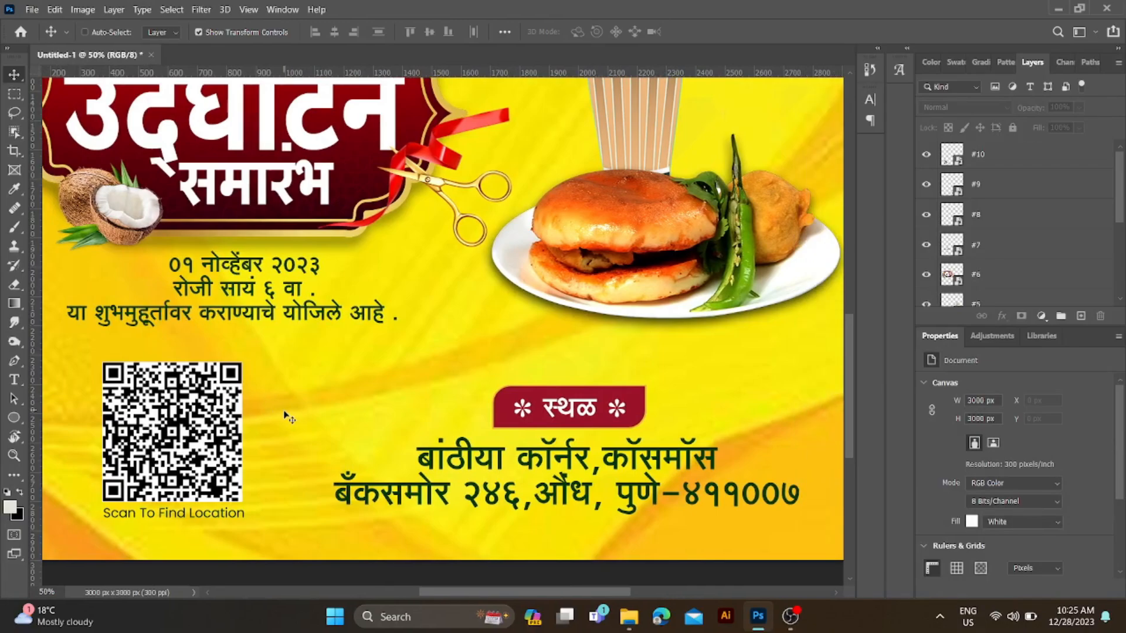
key(ctrl+minus)
key(ctrl+minus)
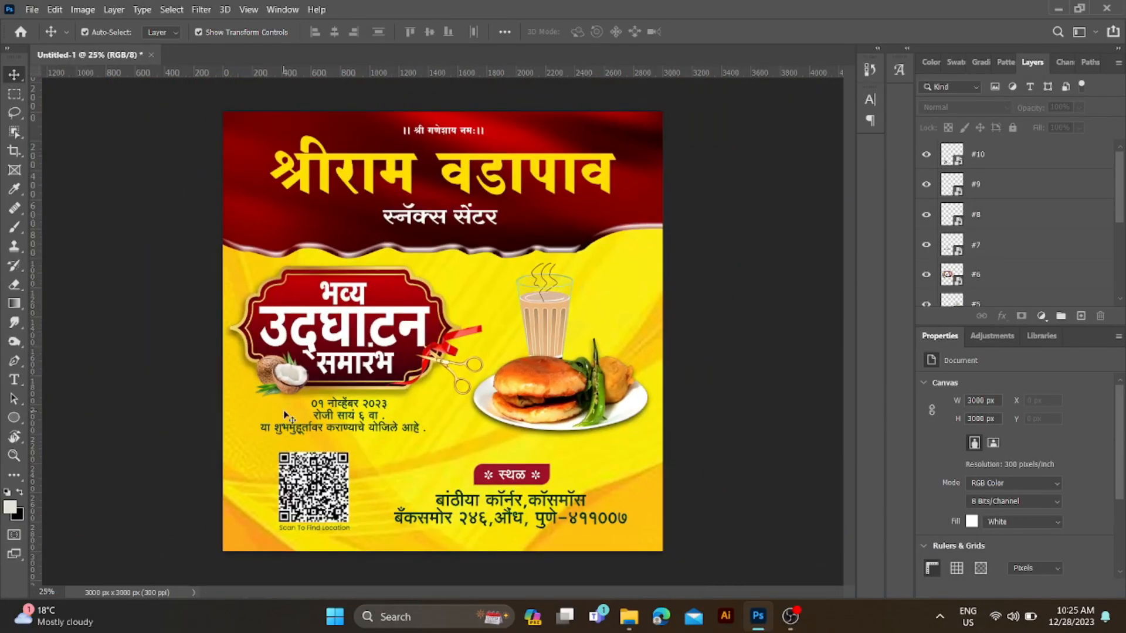